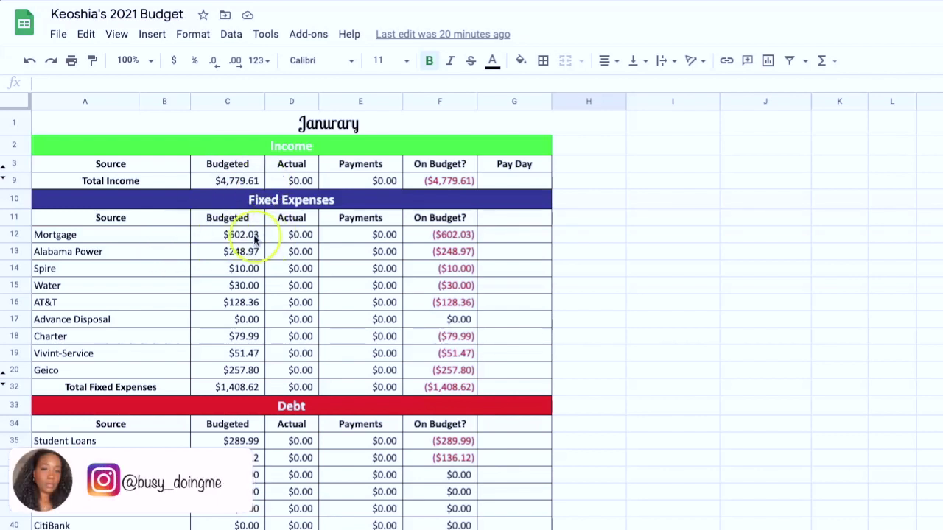
Step: Review the budgeted amounts of the January fixed expenses from Alabama Power down to Geico
left_click(242, 256)
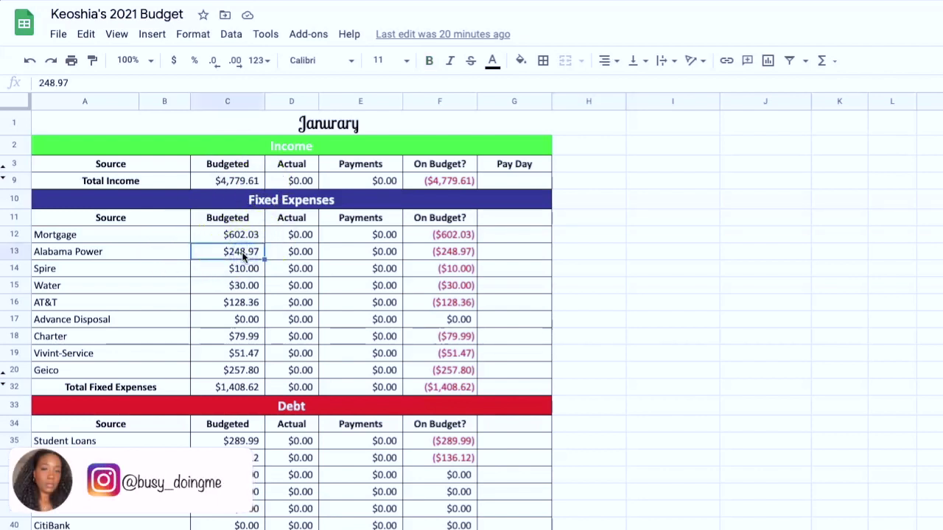
left_click(244, 270)
left_click(247, 285)
left_click(244, 271)
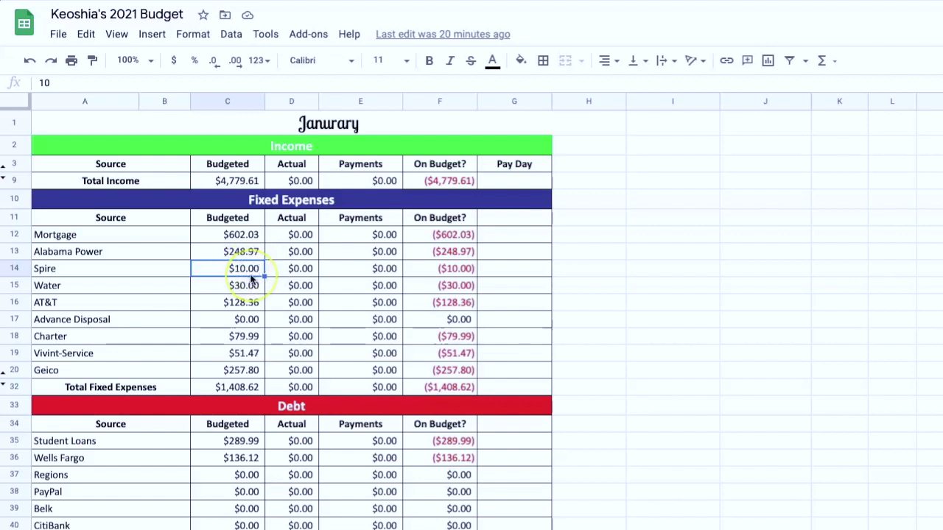
left_click(242, 289)
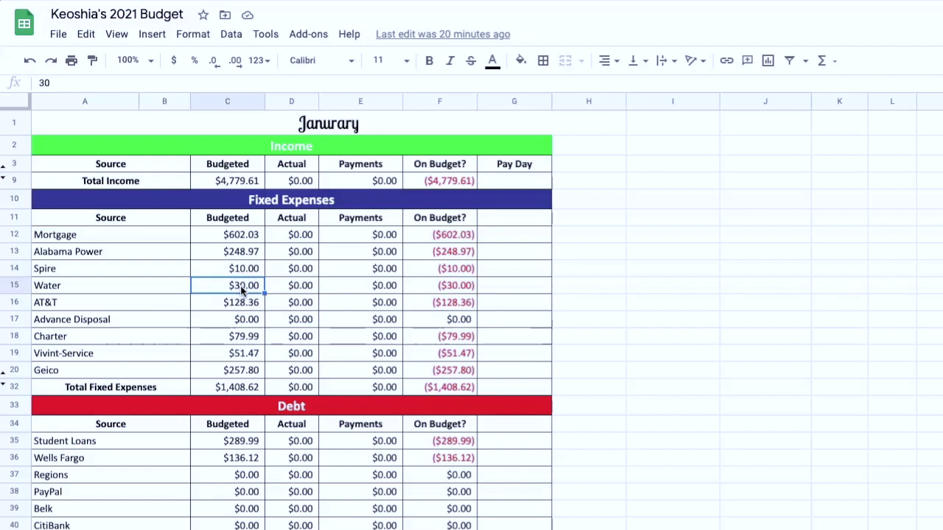
left_click(249, 303)
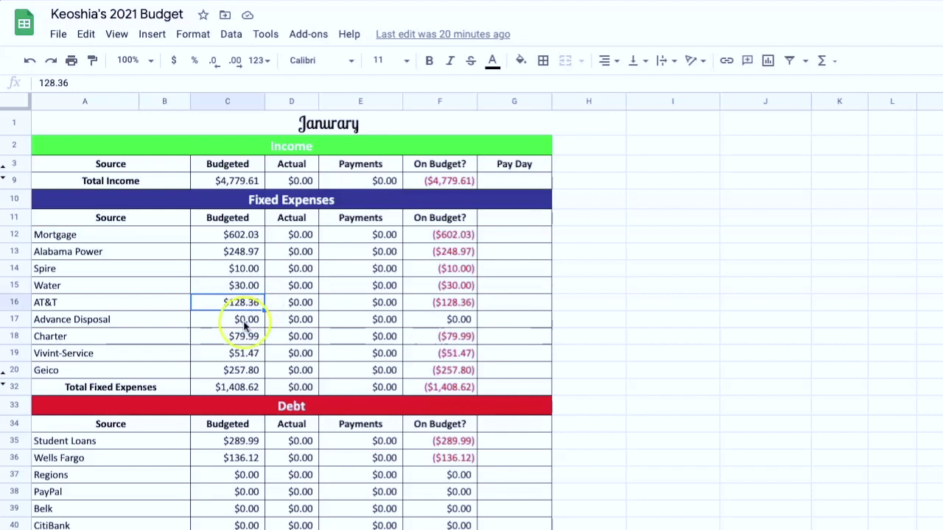
left_click(243, 318)
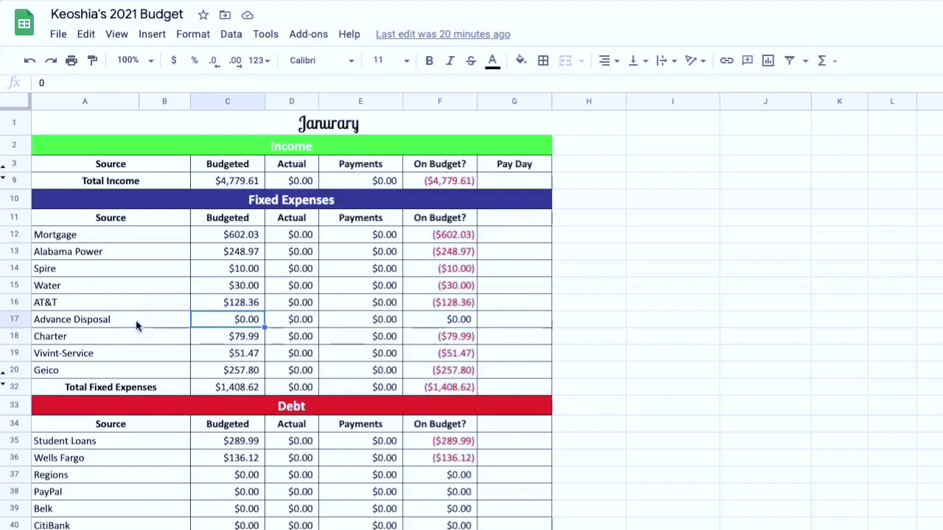
left_click(233, 337)
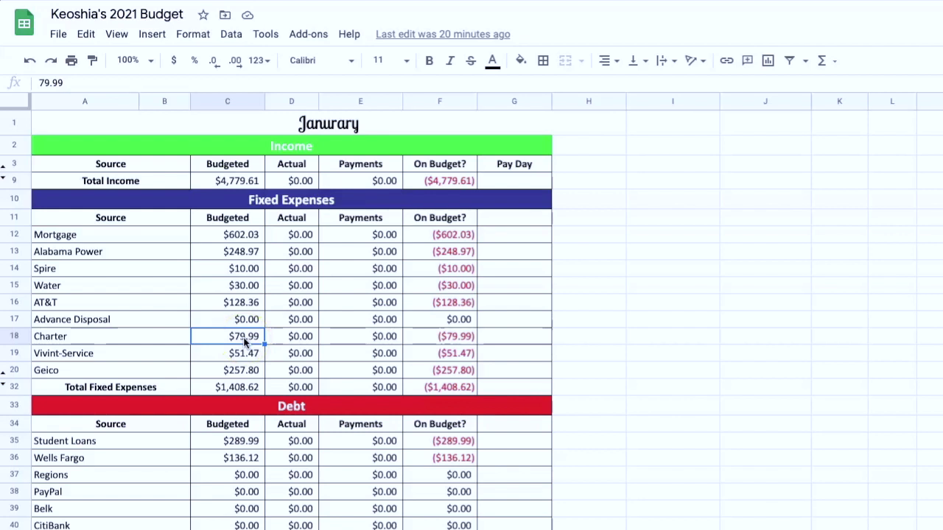
scroll(245, 341, "down", 1)
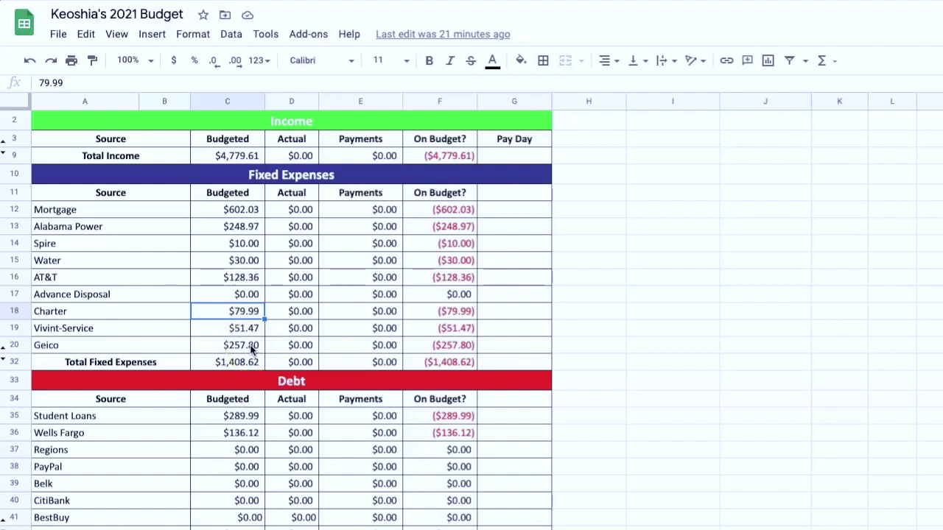
left_click(250, 348)
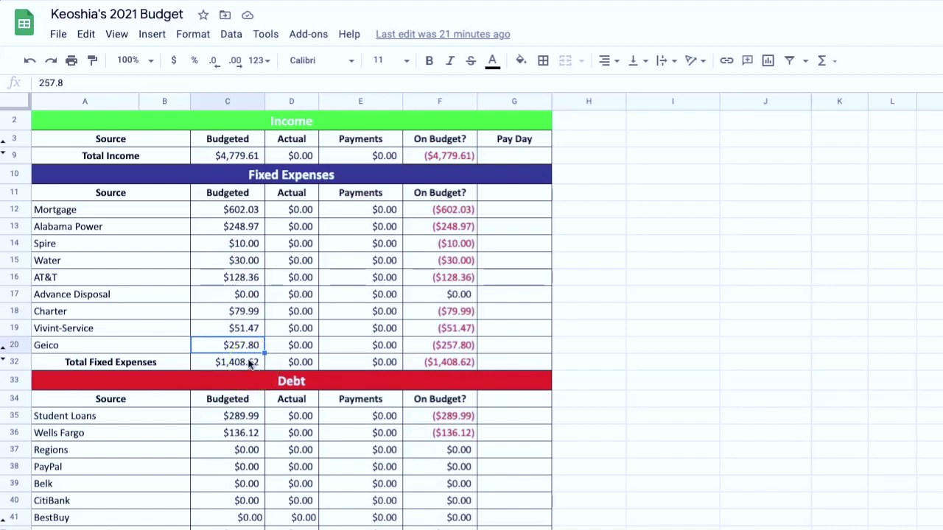
Step: Review the January debt, sinking funds, cash envelopes and unbudgeted expenses sections through to the final totals
scroll(249, 363, "down", 3)
left_click(237, 350)
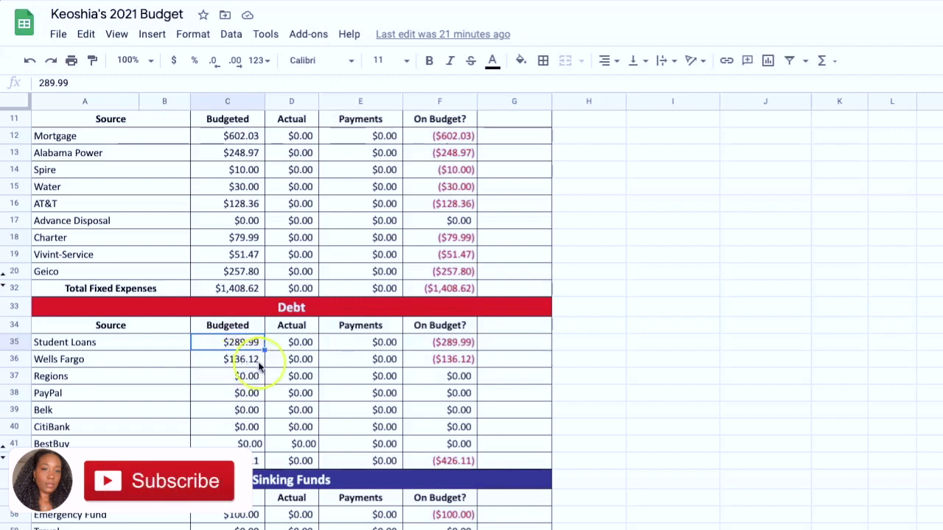
left_click(237, 361)
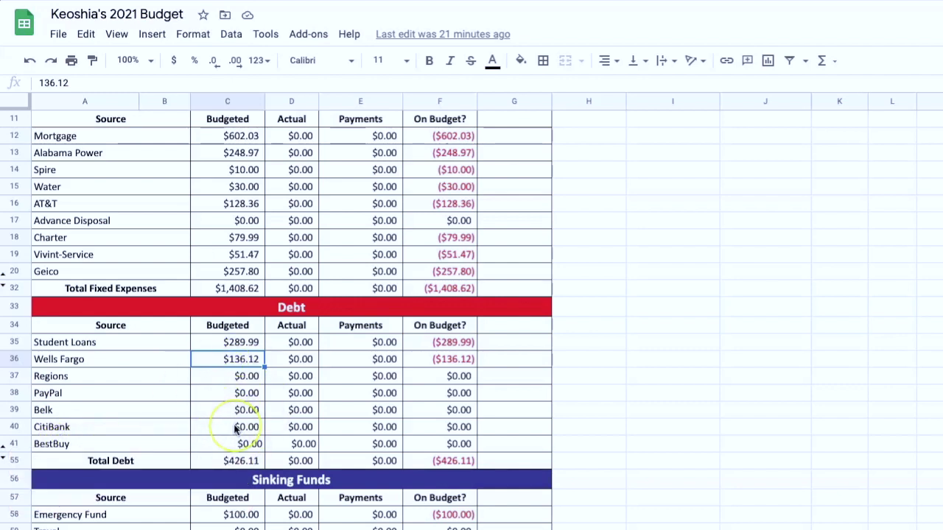
scroll(235, 429, "down", 1)
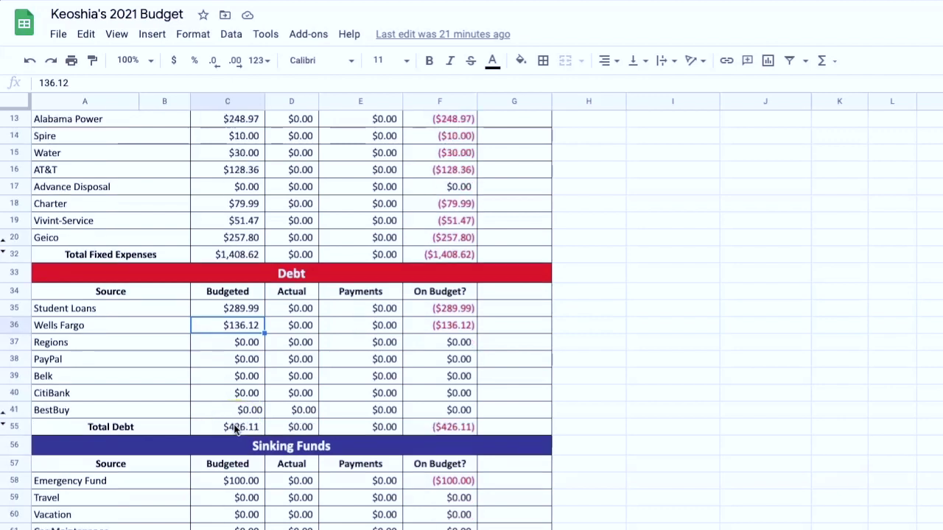
scroll(239, 427, "down", 4)
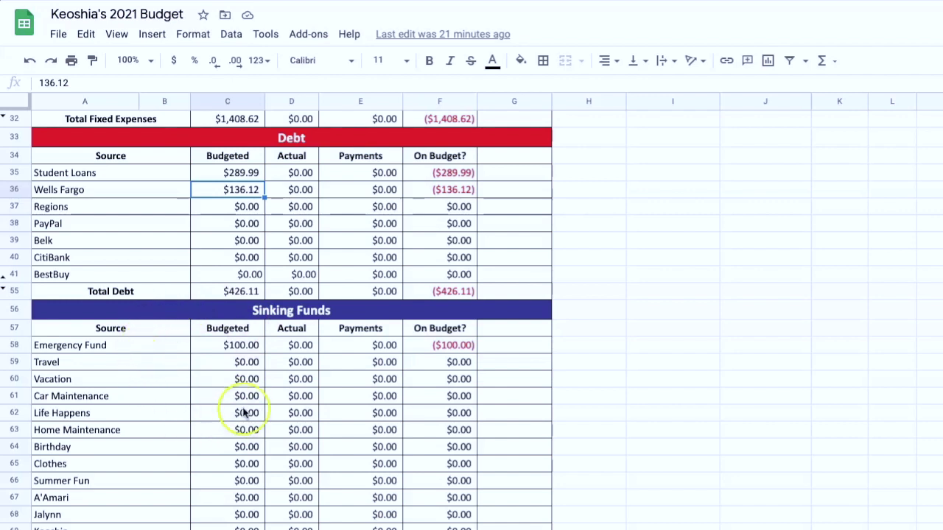
scroll(250, 376, "down", 3)
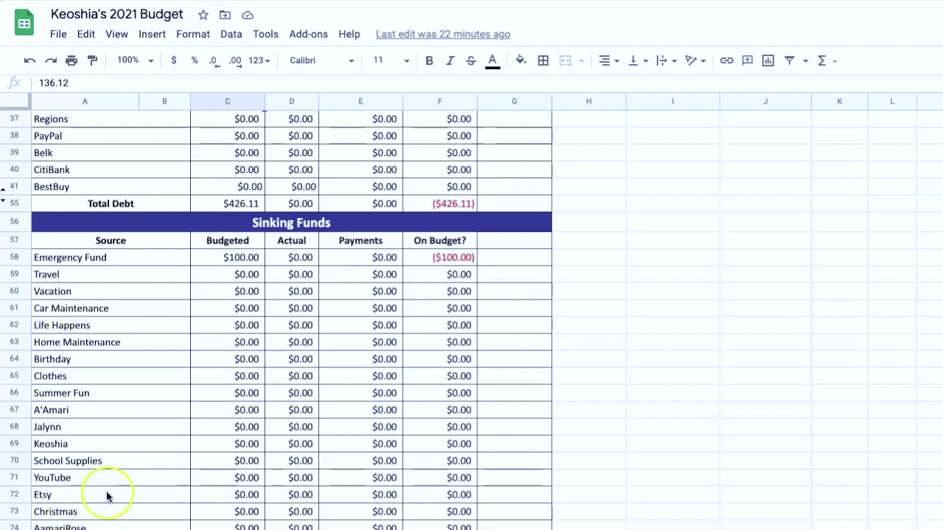
scroll(111, 493, "down", 2)
scroll(113, 490, "down", 3)
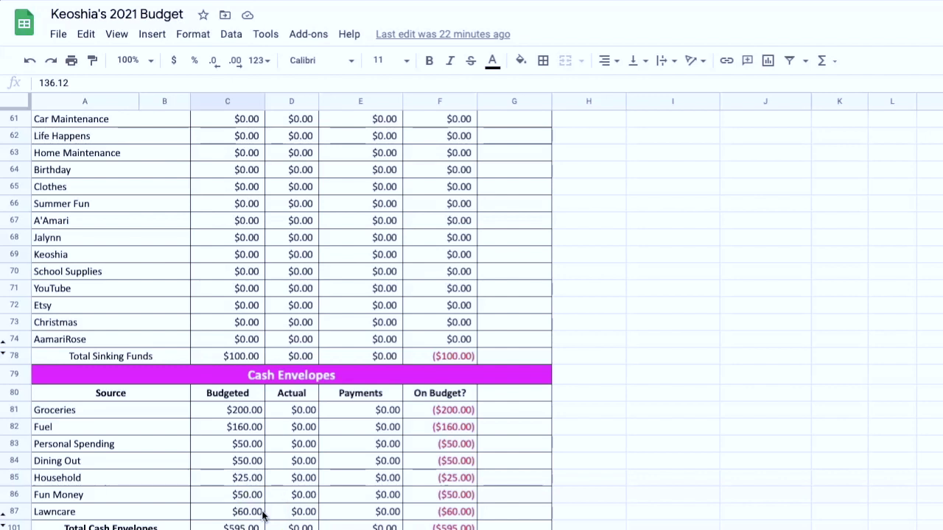
scroll(258, 486, "down", 4)
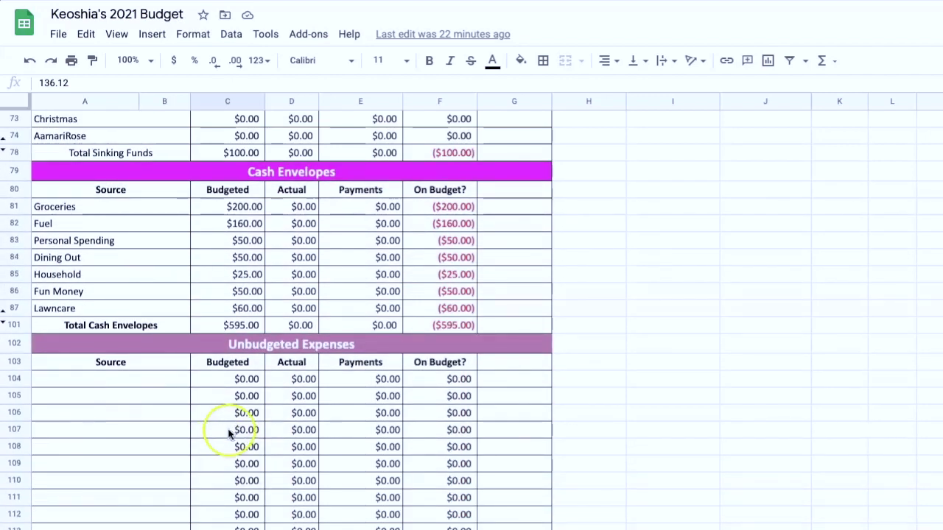
scroll(224, 442, "down", 2)
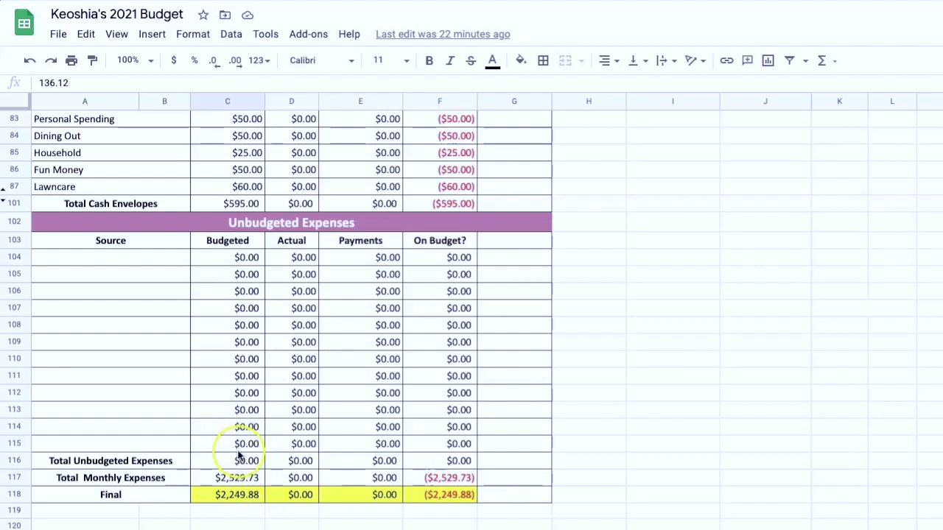
Step: Set the budgeted amount of the Emergency Fund in January's Sinking Funds section to 0
scroll(238, 448, "up", 12)
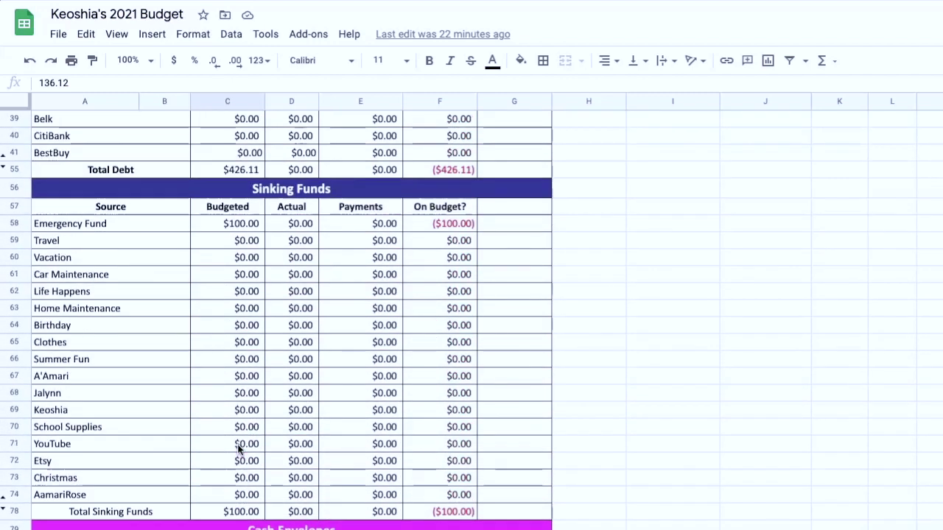
left_click(235, 291)
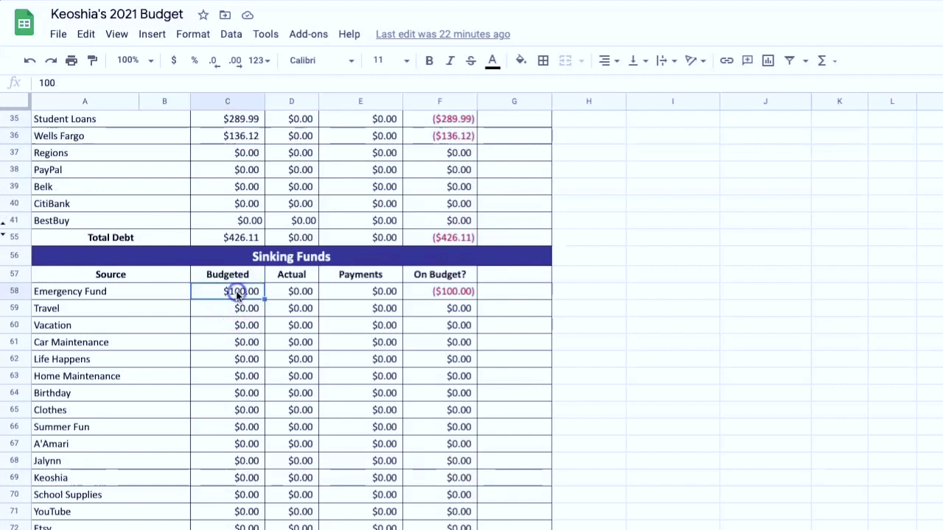
type("0")
left_click(288, 341)
Step: Examine the January closing totals and the carried-over balances on the Sinking Funds and Debt sheets
scroll(234, 381, "down", 15)
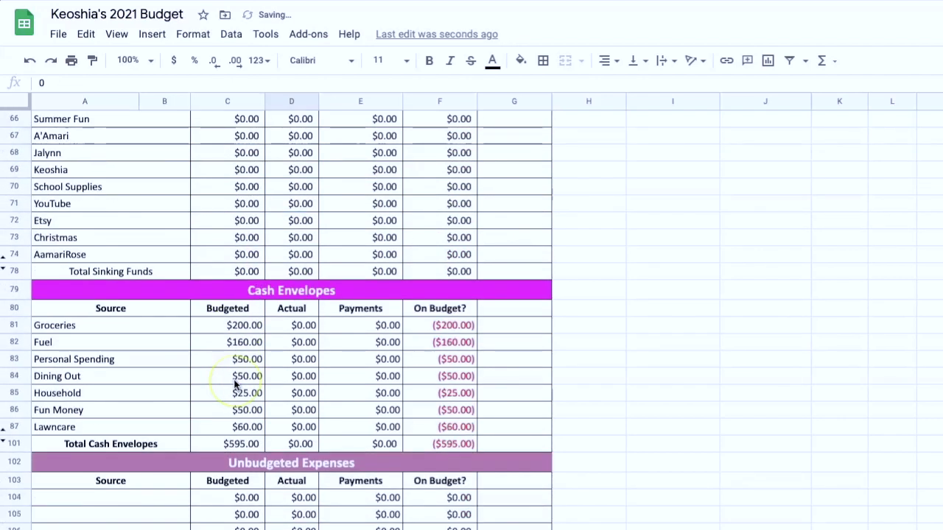
scroll(235, 381, "down", 1)
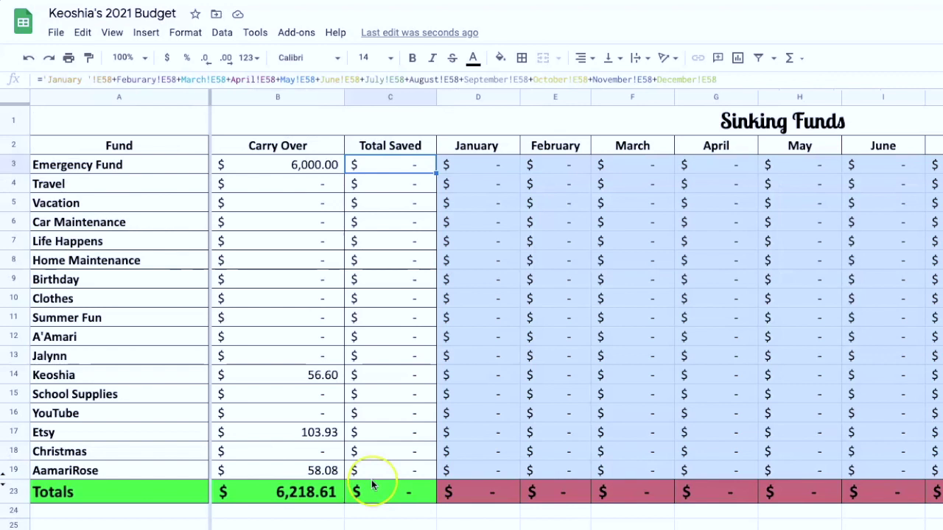
scroll(372, 486, "down", 3)
scroll(373, 486, "down", 1)
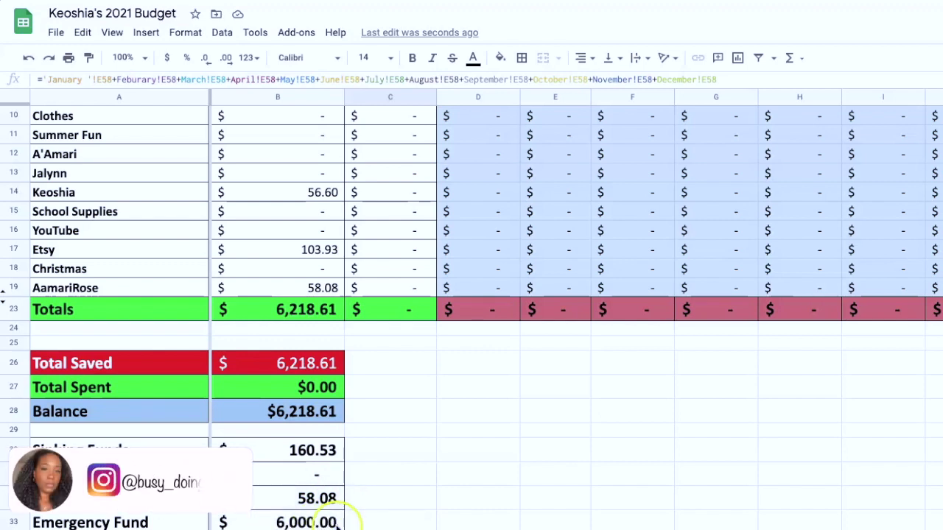
scroll(324, 416, "up", 3)
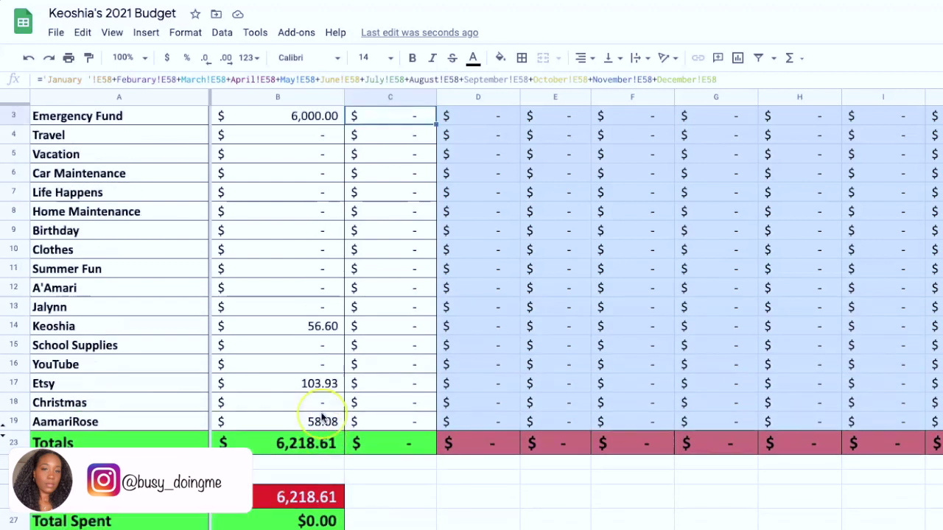
scroll(322, 416, "down", 2)
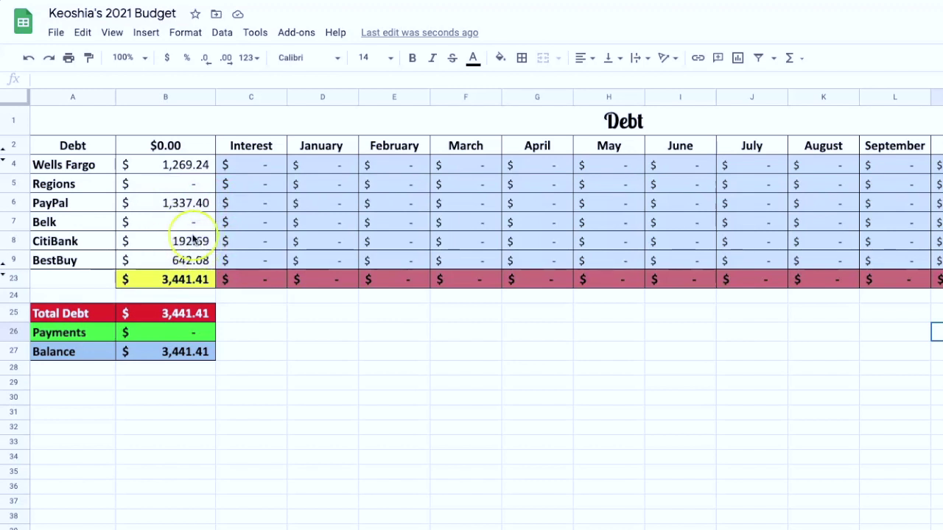
left_click(171, 167)
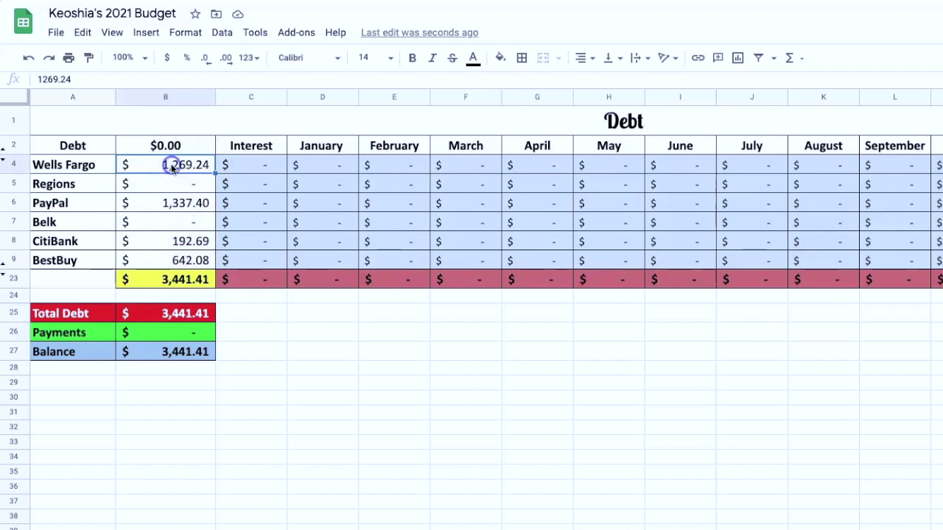
left_click(187, 243)
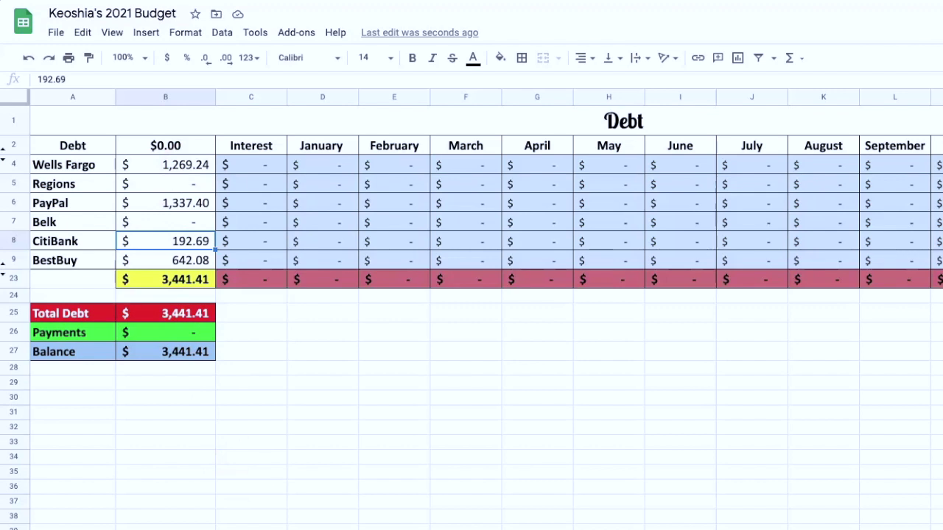
Step: Set the budgeted amount of the Wells Fargo debt on the January sheet to 0
key("alt+Up")
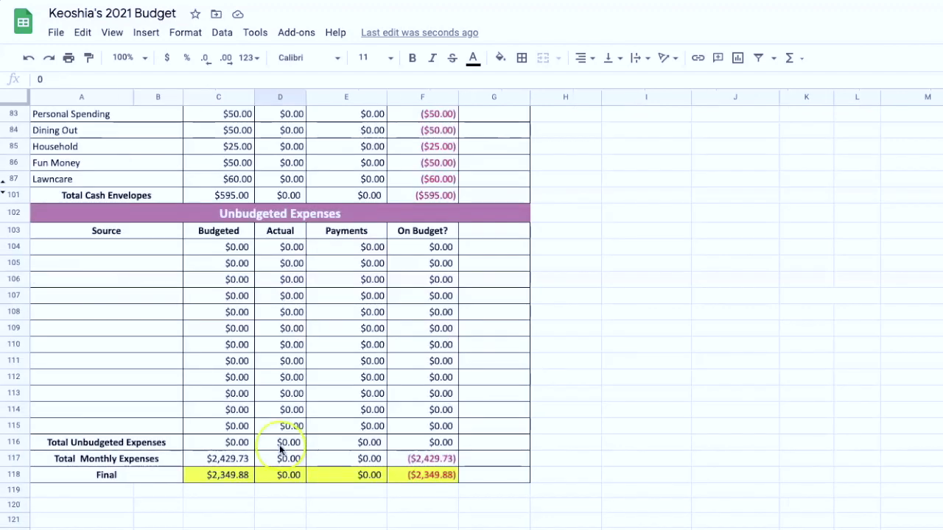
scroll(280, 446, "up", 10)
scroll(279, 449, "down", 3)
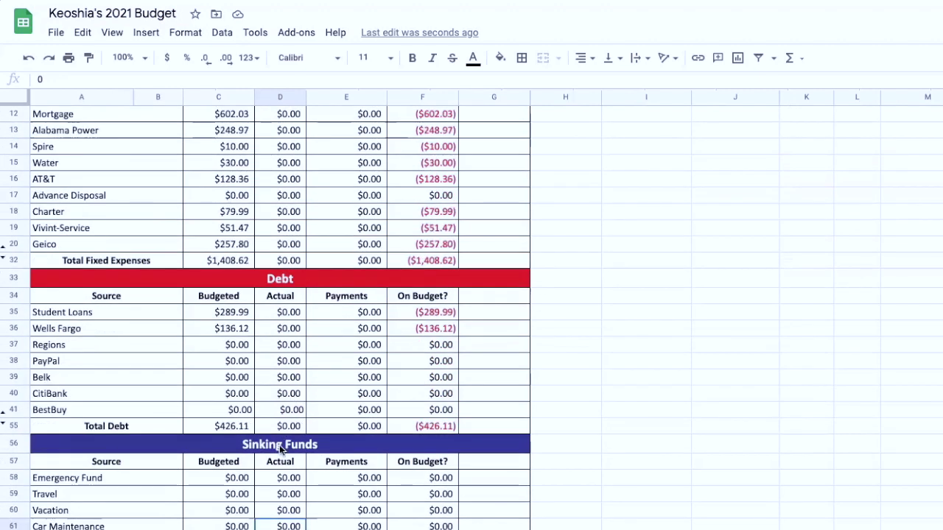
left_click(234, 329)
type("0")
key("Tab")
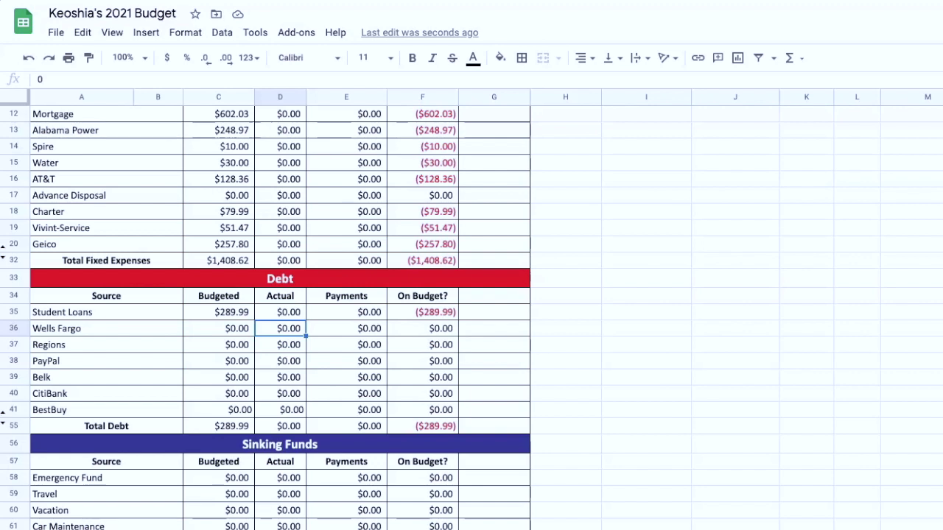
Step: Copy the Wells Fargo balance of 1,269.24 from the Debt sheet into its budgeted cell C36 on the January sheet
key("alt+Up")
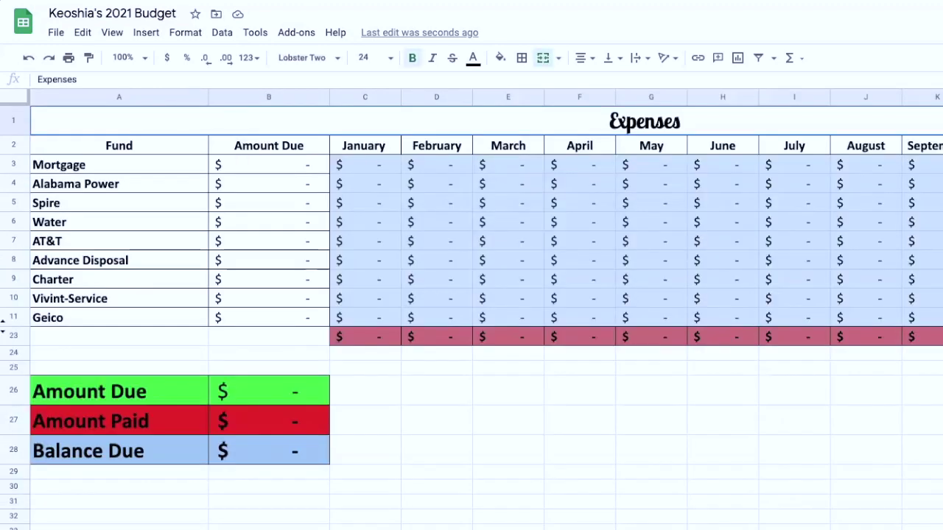
key("alt+Down")
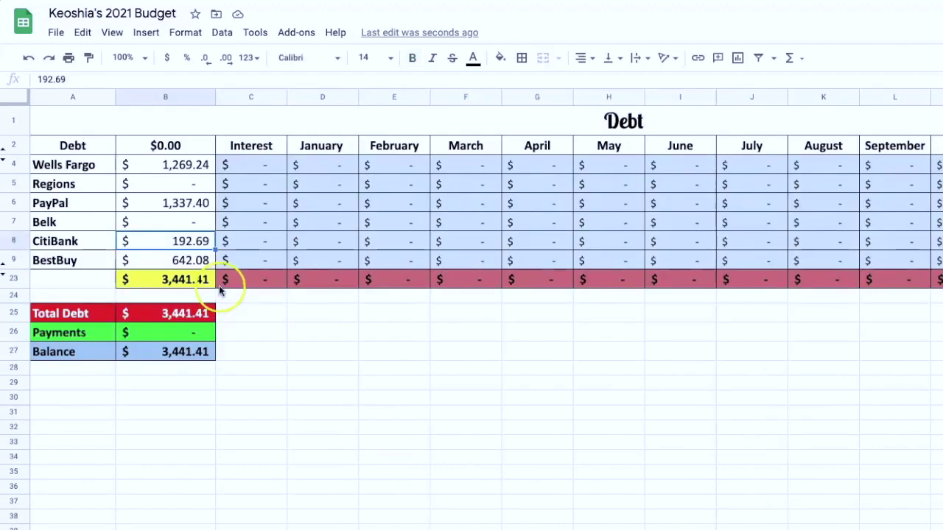
left_click(182, 209)
left_click(188, 167)
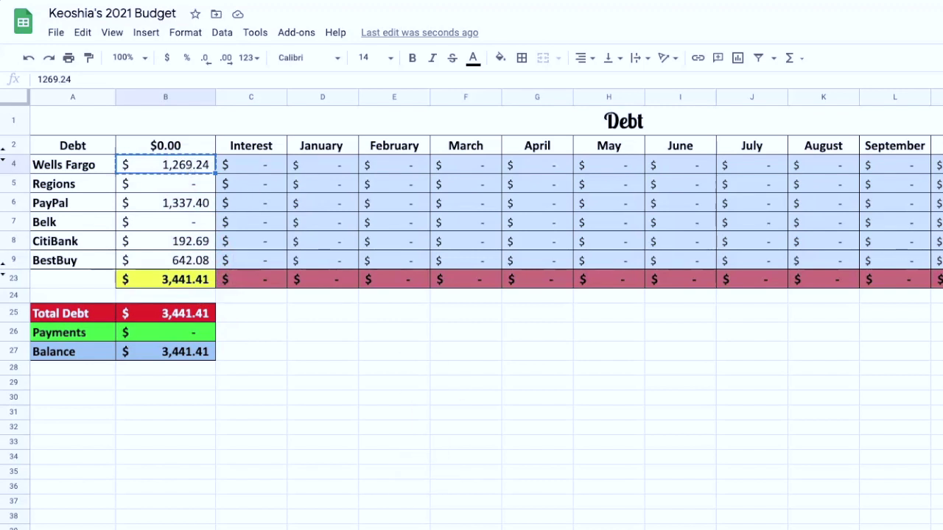
key("ctrl+Page_Up")
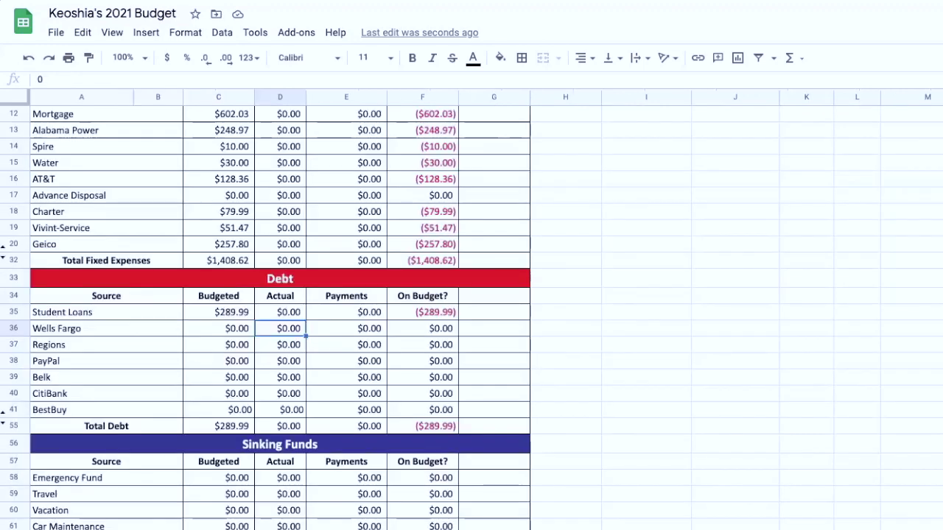
left_click(224, 330)
type("$ 1,269.24")
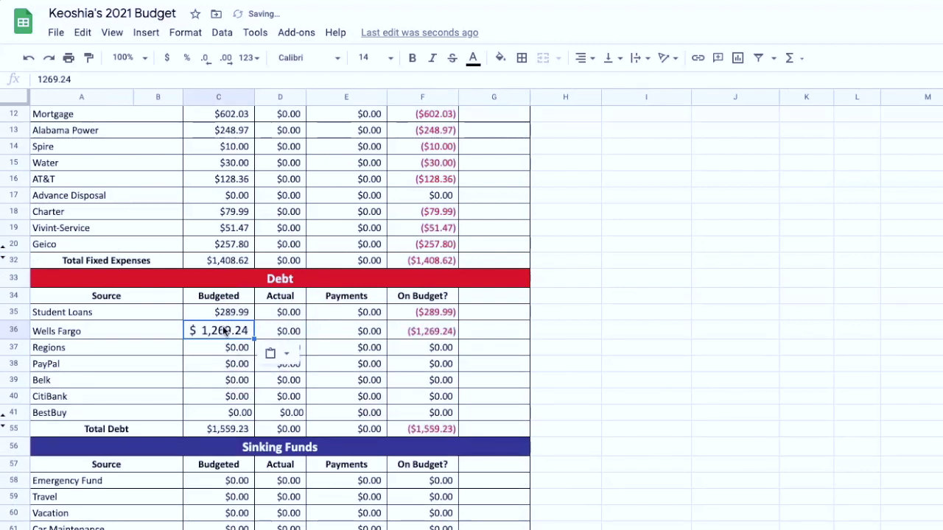
Step: Paste the copied 1,269.24 balance into cell H36, beside the Wells Fargo row
left_click(265, 331)
left_click(564, 329)
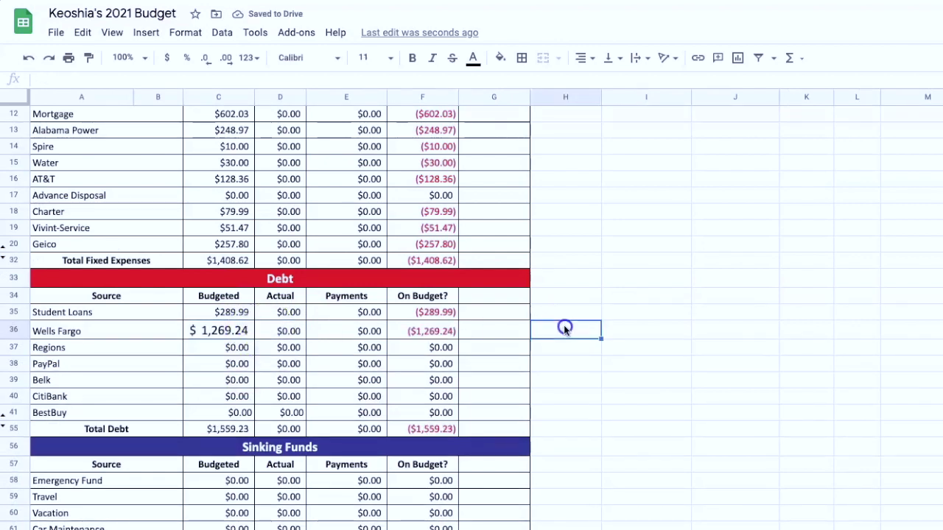
type("$ 1,269.24")
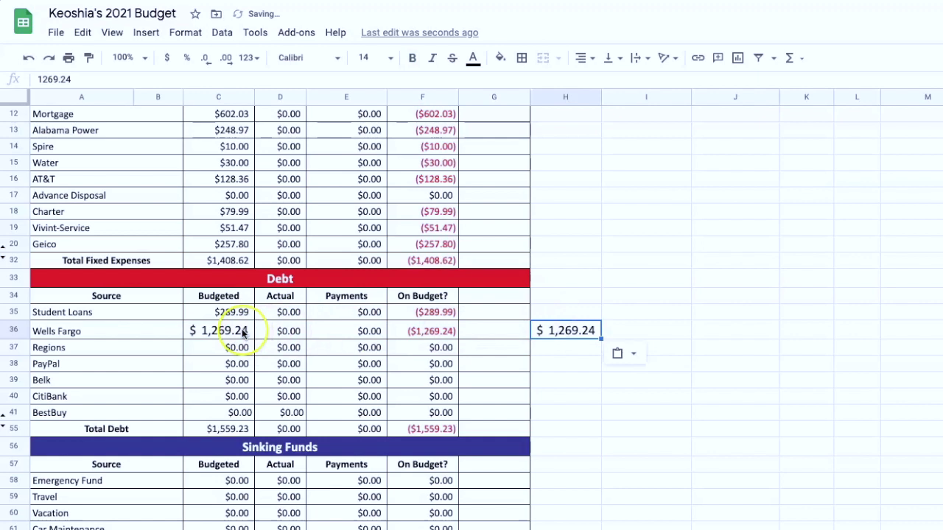
Step: Undo the pastes of the Wells Fargo balance and place 1,269.24 only in cell H36 as a reference
key("ctrl+z")
key("ctrl+z")
left_click(567, 330)
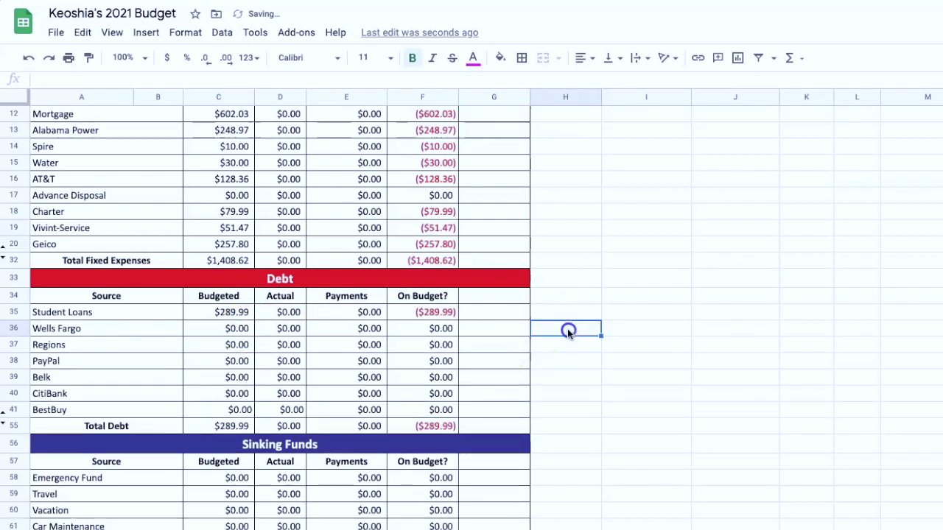
type("$ 1,269.24")
Step: Set the budgeted amount of the Wells Fargo debt in C36 to 1269.24
left_click(237, 330)
type("1,269")
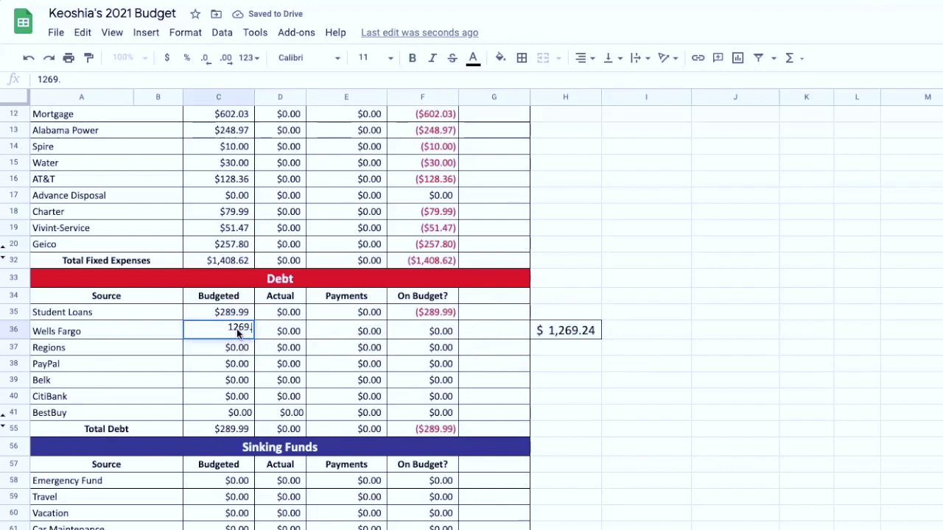
type(".24")
key("Tab")
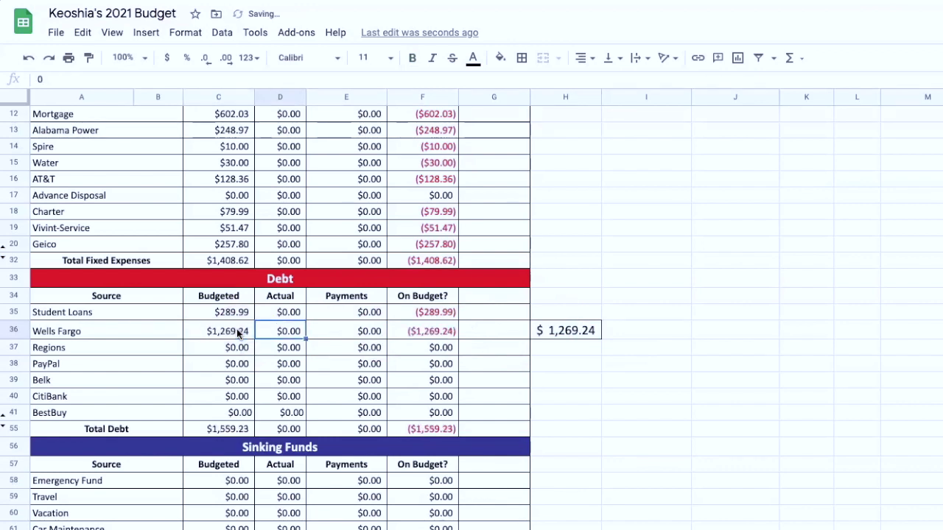
Step: Clear the reference balance from cell H36 beside the Wells Fargo row
left_click(555, 330)
key("ctrl+z")
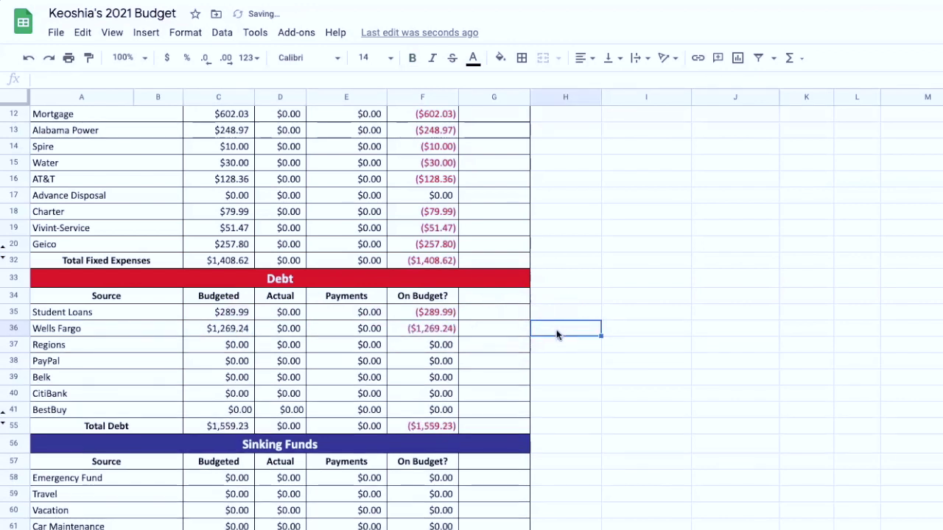
left_click(560, 346)
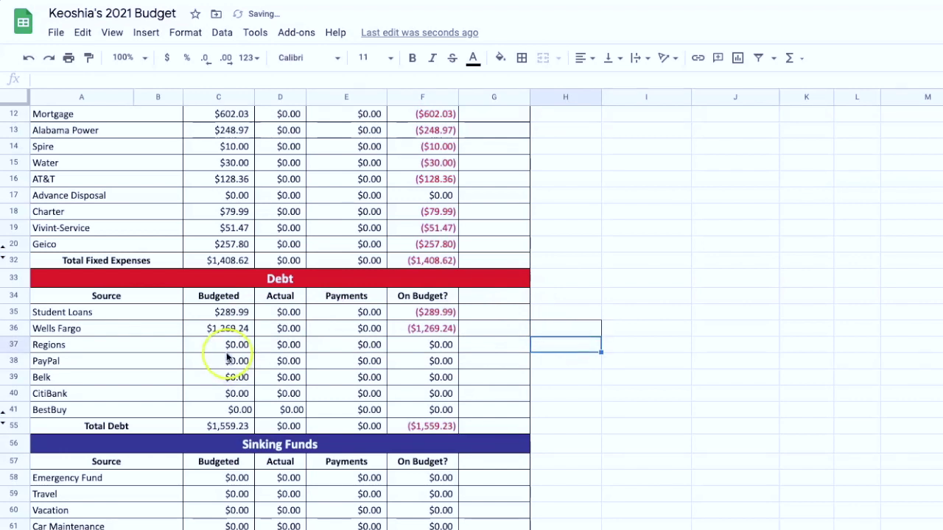
left_click(587, 362)
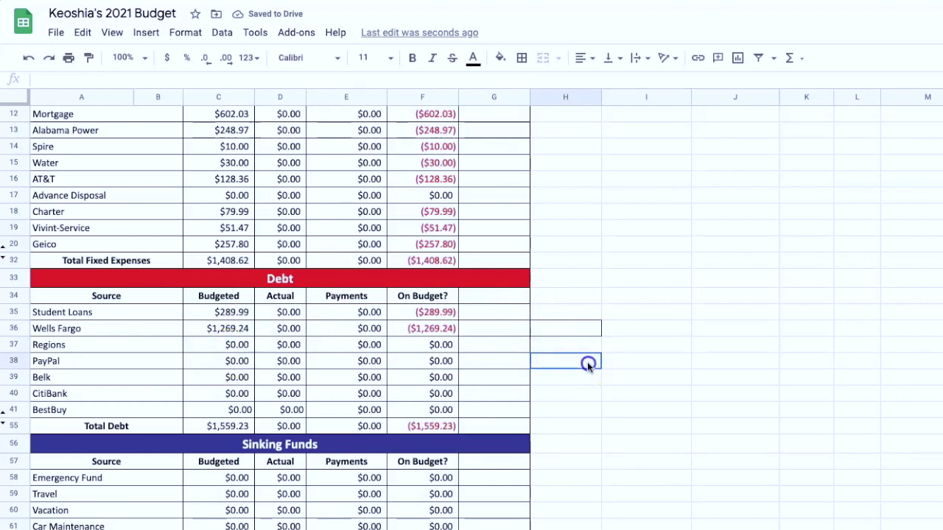
Step: Set the budgeted amounts of the CitiBank and BestBuy debts to 50 each
left_click(237, 396)
type("50")
key("Tab")
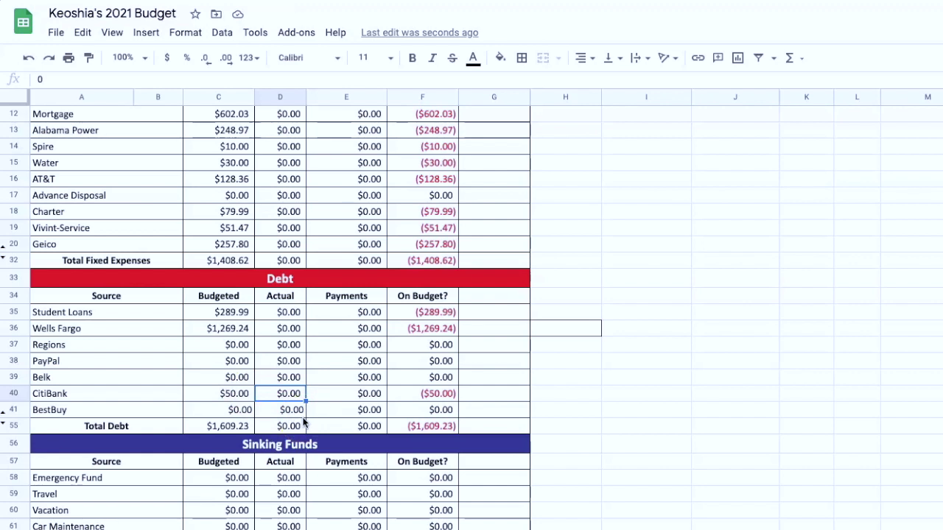
left_click(241, 412)
type("50")
key("Tab")
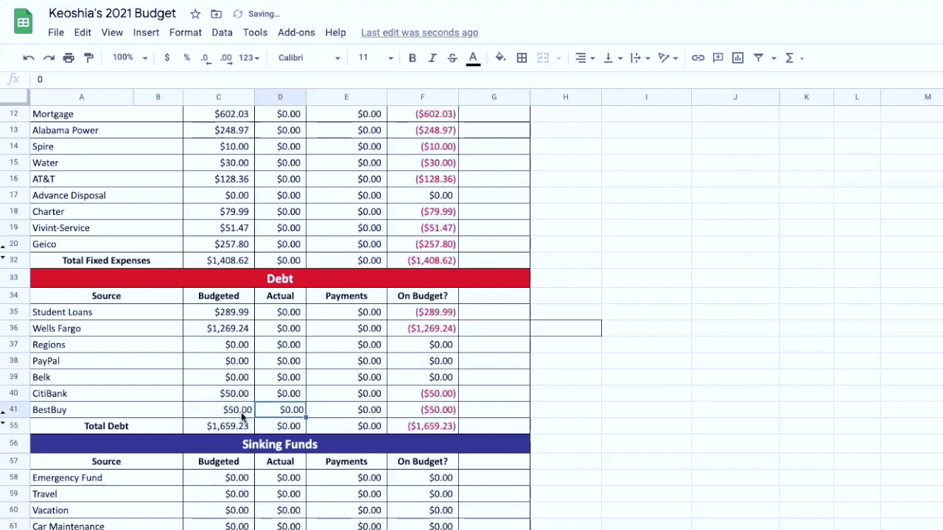
Step: Review the budgeted sinking funds and cash envelopes, and check the Final amount left in the January budget
scroll(227, 377, "down", 1)
scroll(227, 377, "down", 6)
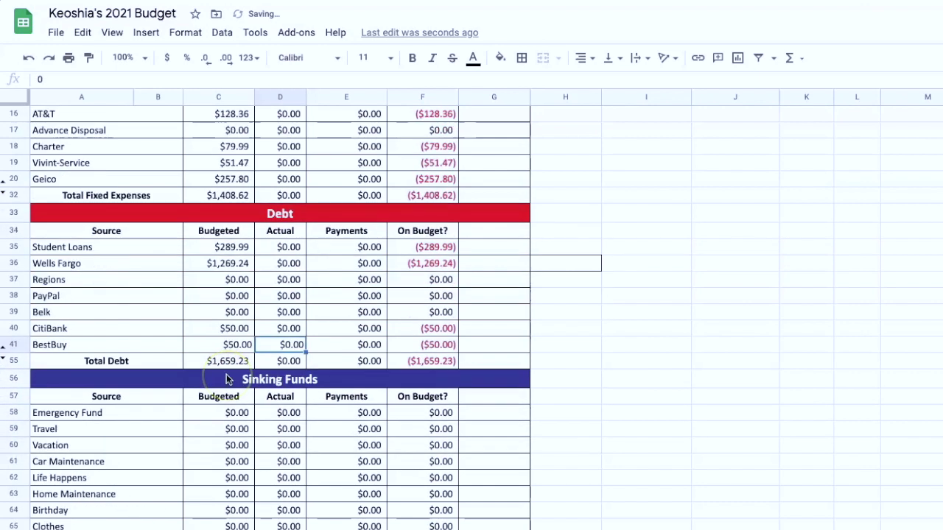
scroll(226, 377, "down", 2)
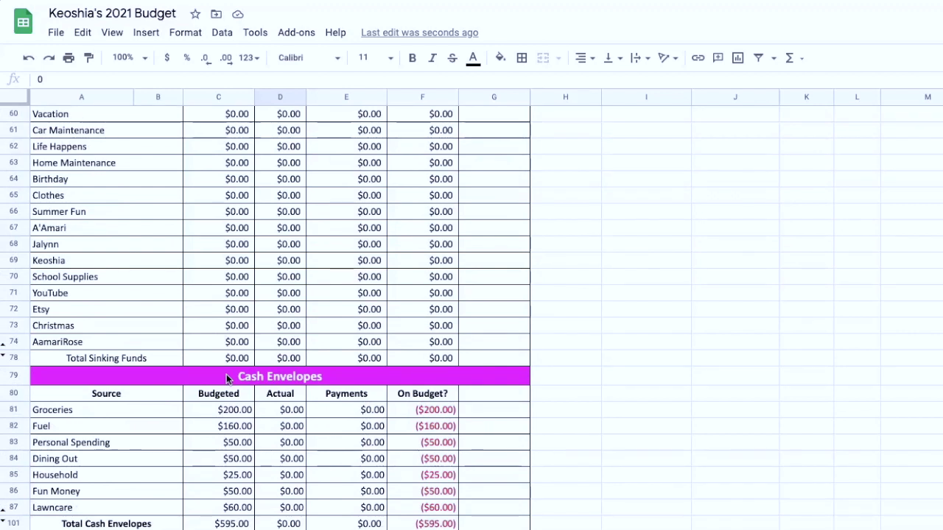
scroll(226, 374, "up", 3)
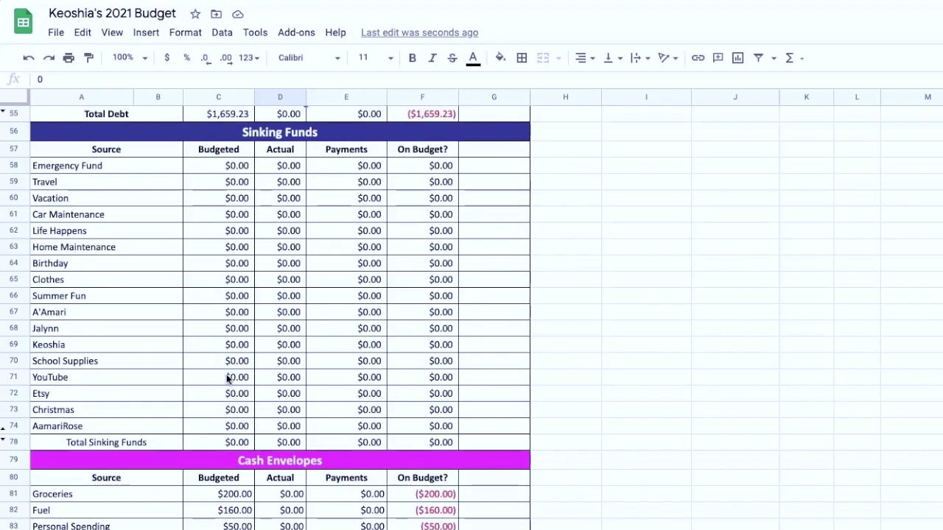
scroll(227, 377, "up", 1)
scroll(227, 377, "down", 5)
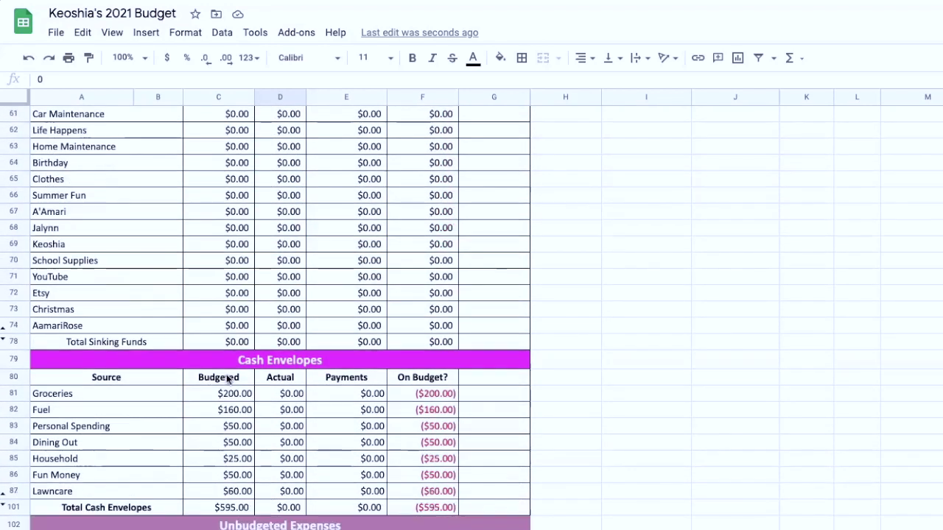
scroll(226, 374, "down", 3)
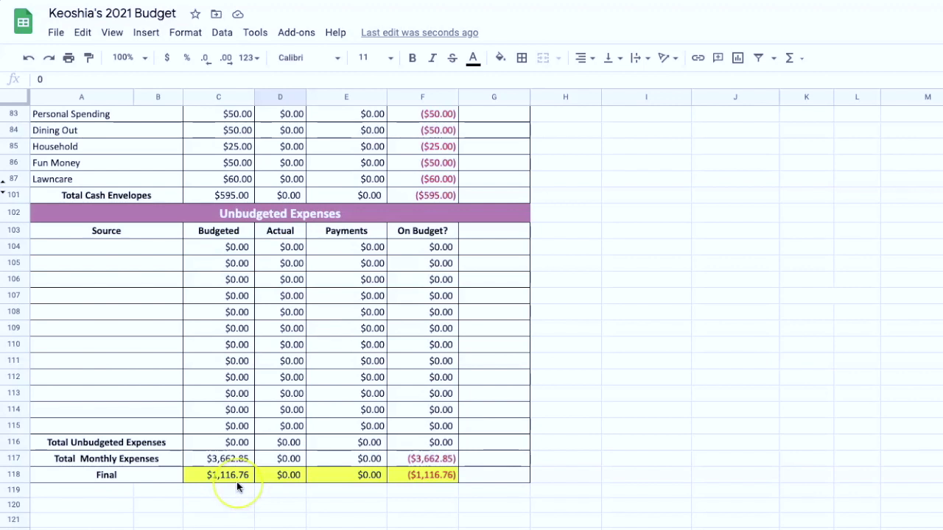
scroll(237, 481, "up", 10)
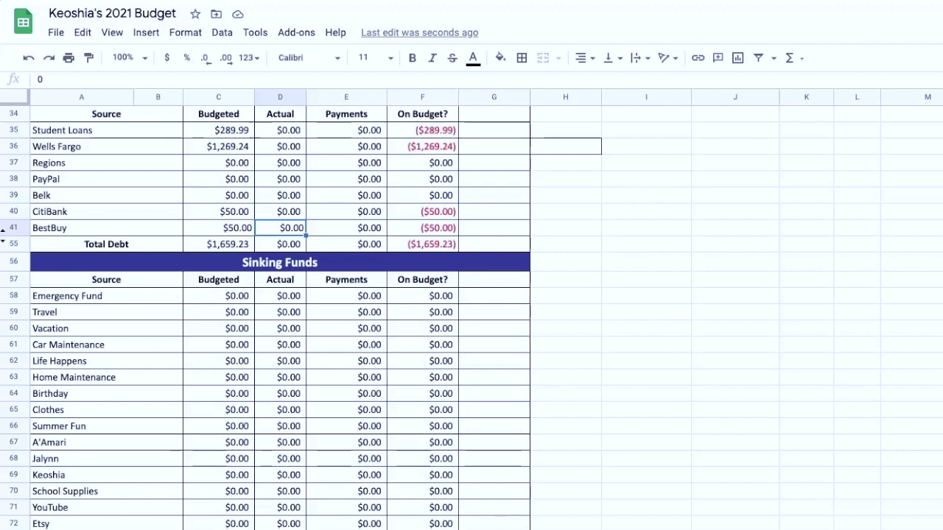
left_click(642, 527)
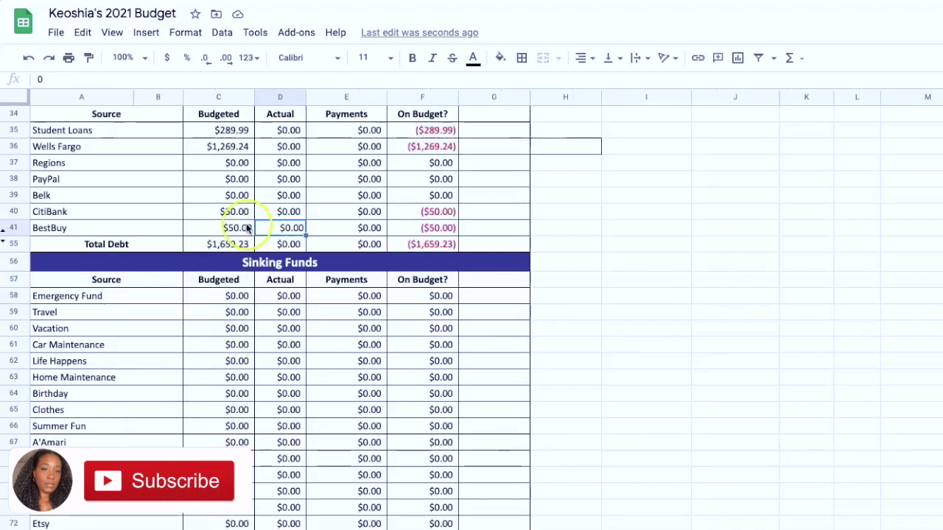
Step: Set the BestBuy budgeted amount to 0 and check the Final amount at the end of the budget
left_click(241, 226)
type("0")
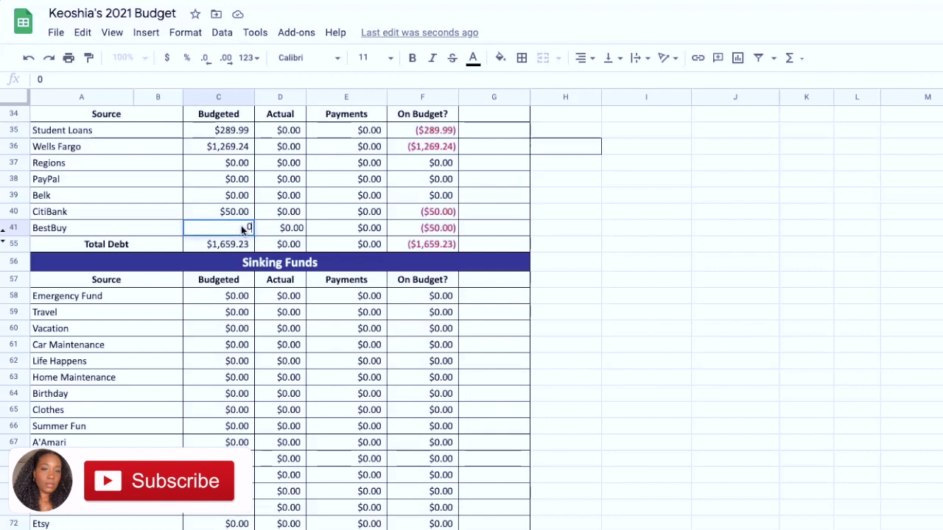
key("Tab")
scroll(225, 311, "down", 2)
scroll(225, 311, "down", 12)
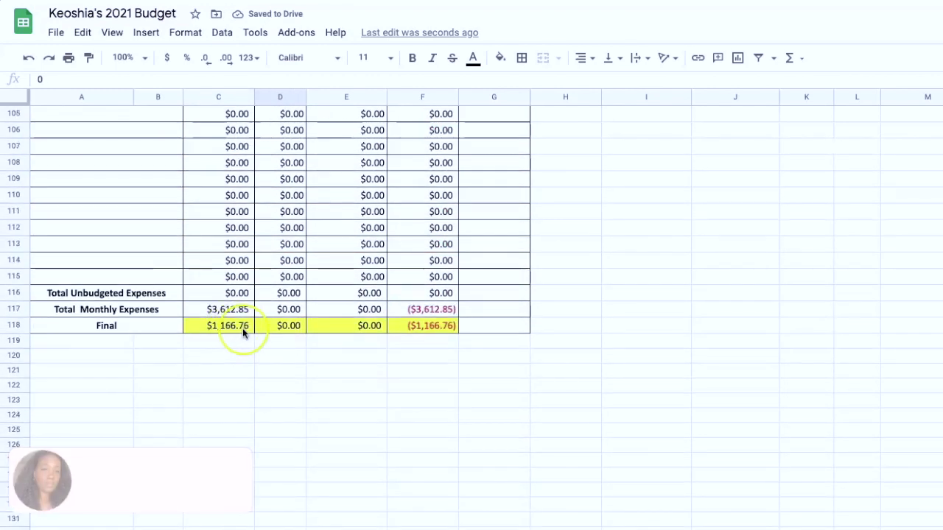
scroll(241, 345, "up", 10)
scroll(241, 346, "up", 5)
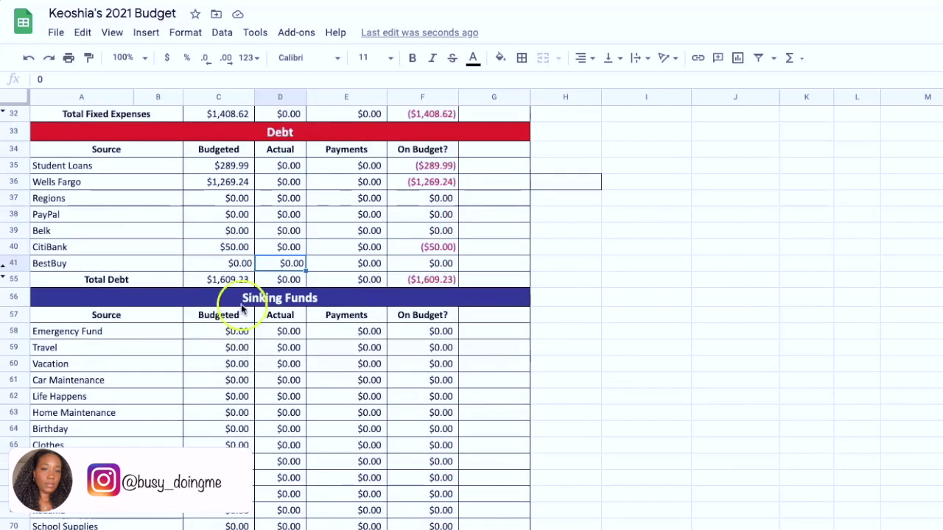
Step: Set the budgeted amount of the BestBuy debt to 166.76
left_click(235, 264)
type("166.76")
key("Tab")
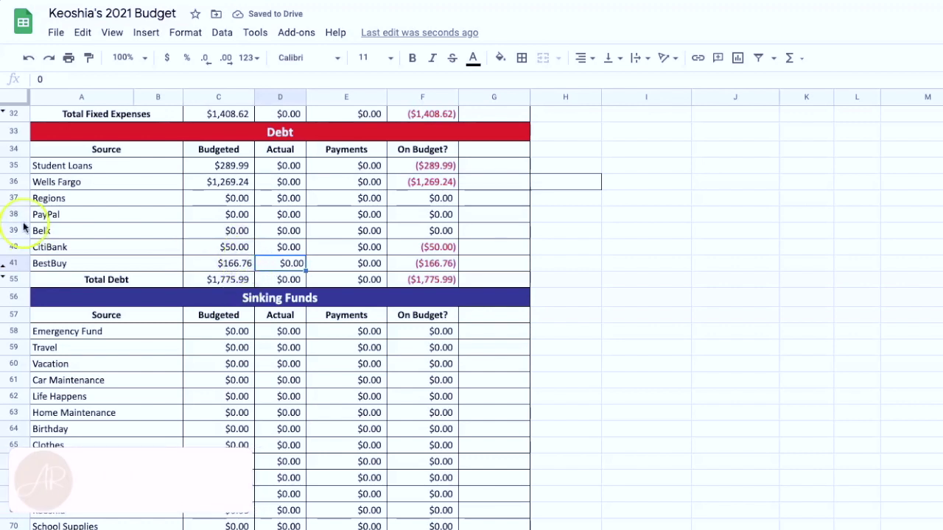
Step: Hide the Regions and Belk rows, 37 and 39, in the Debt section
right_click(16, 198)
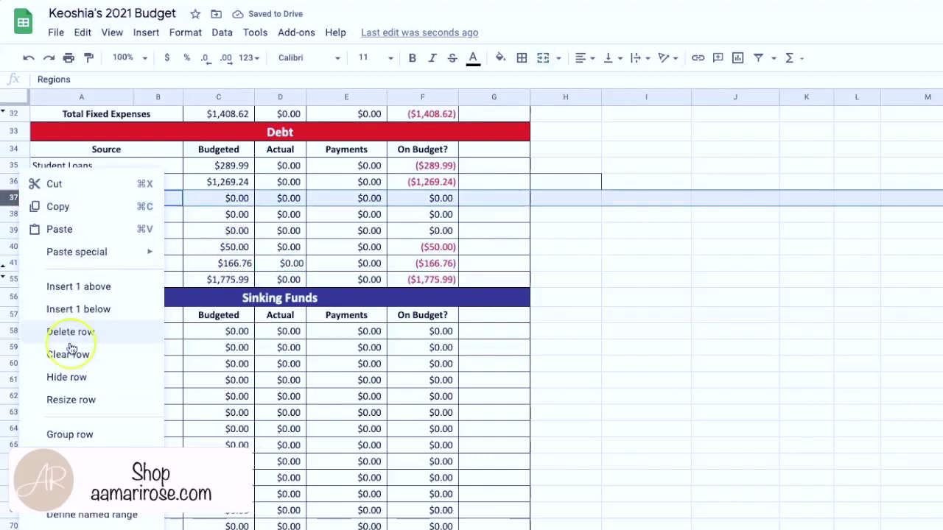
left_click(63, 375)
right_click(14, 217)
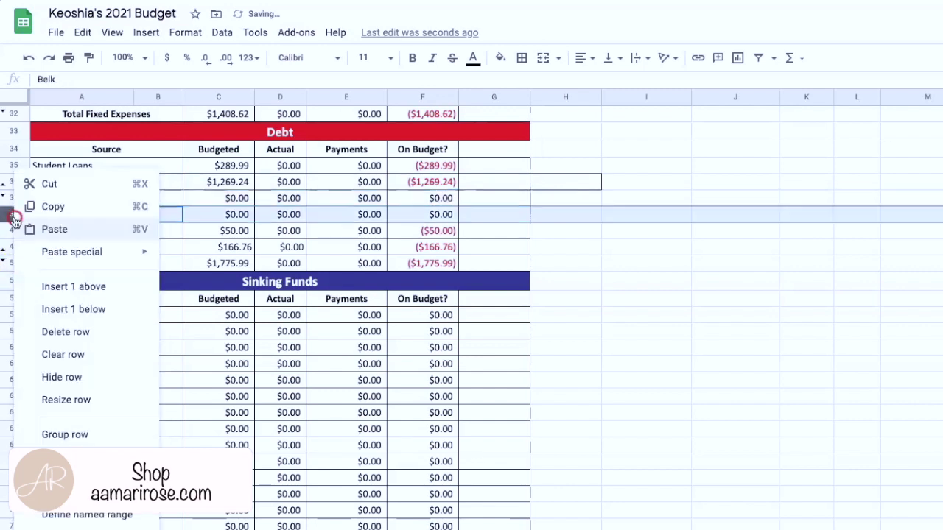
left_click(54, 377)
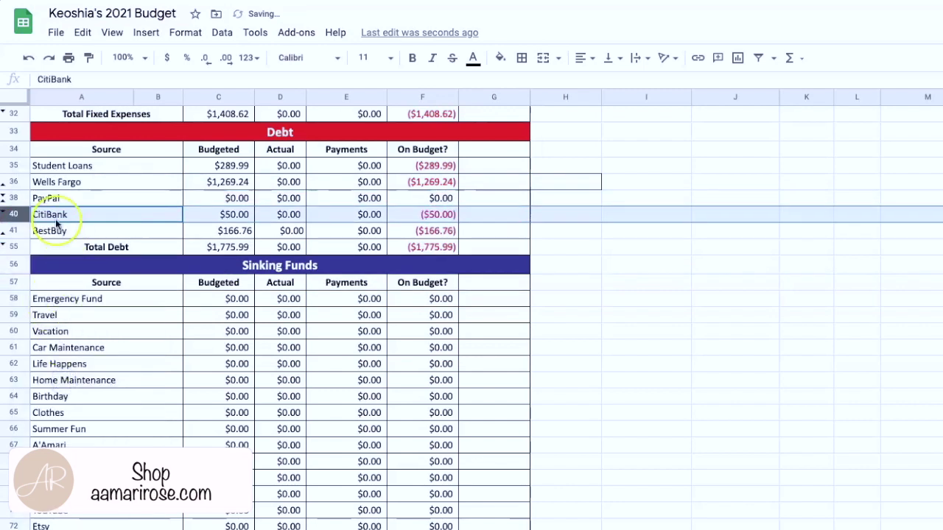
left_click(58, 197)
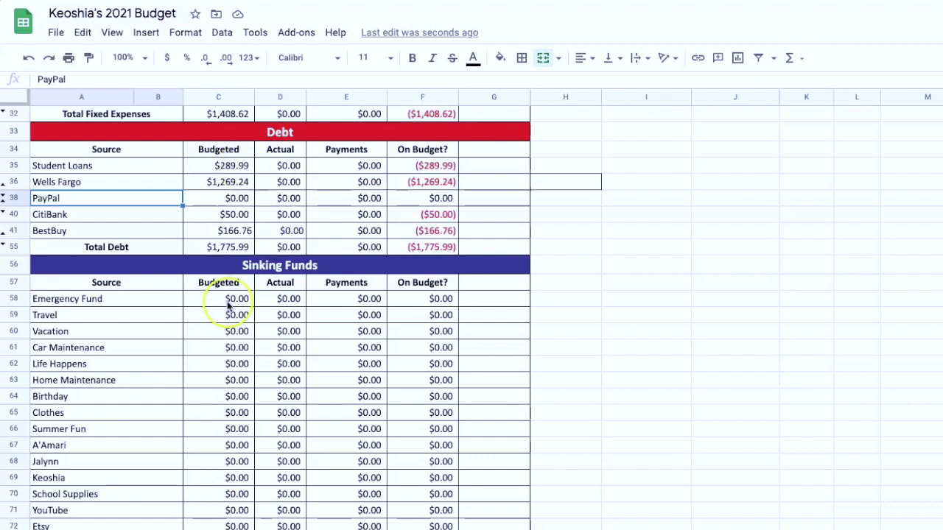
Step: Budget 100 for the Christmas sinking fund
scroll(228, 306, "down", 1)
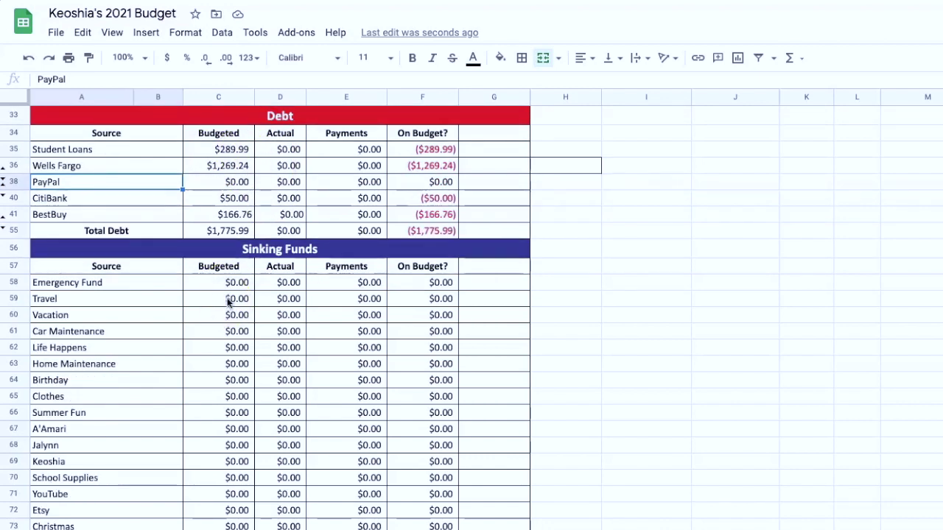
scroll(229, 299, "down", 3)
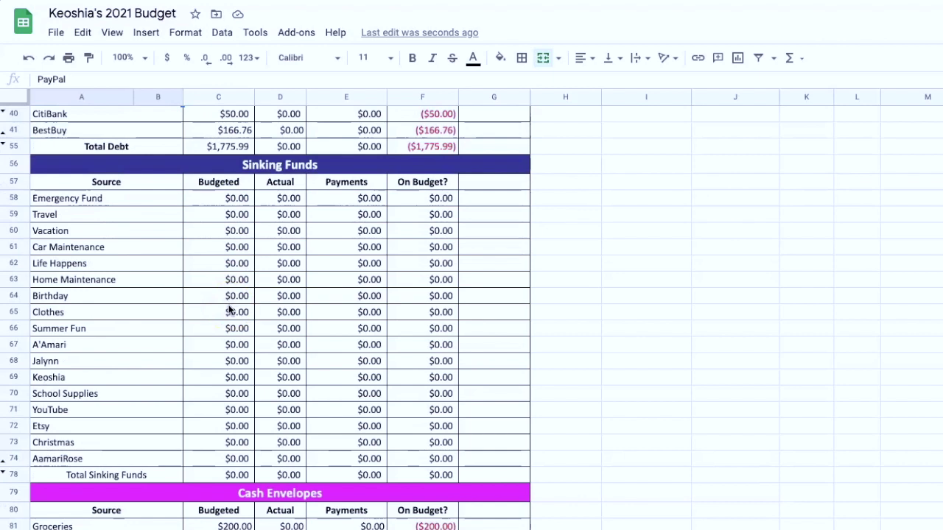
left_click(239, 440)
type("100")
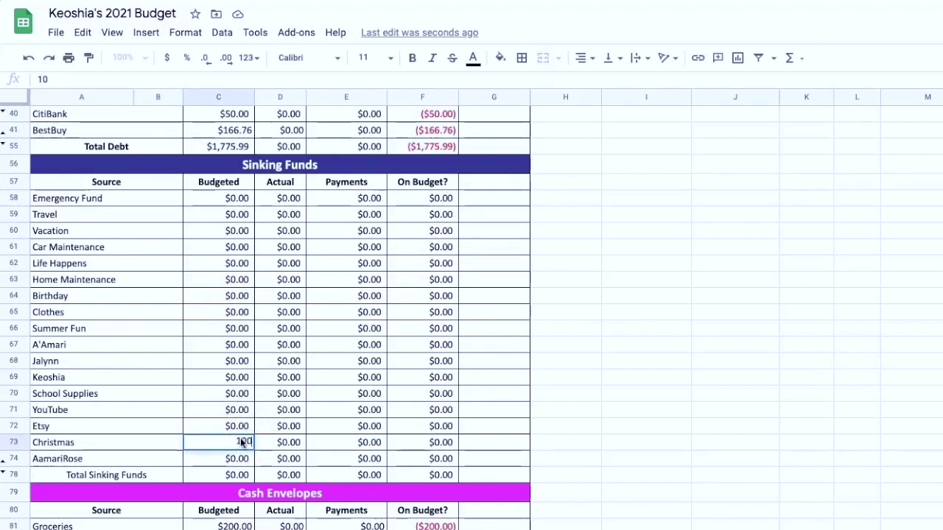
key("Tab")
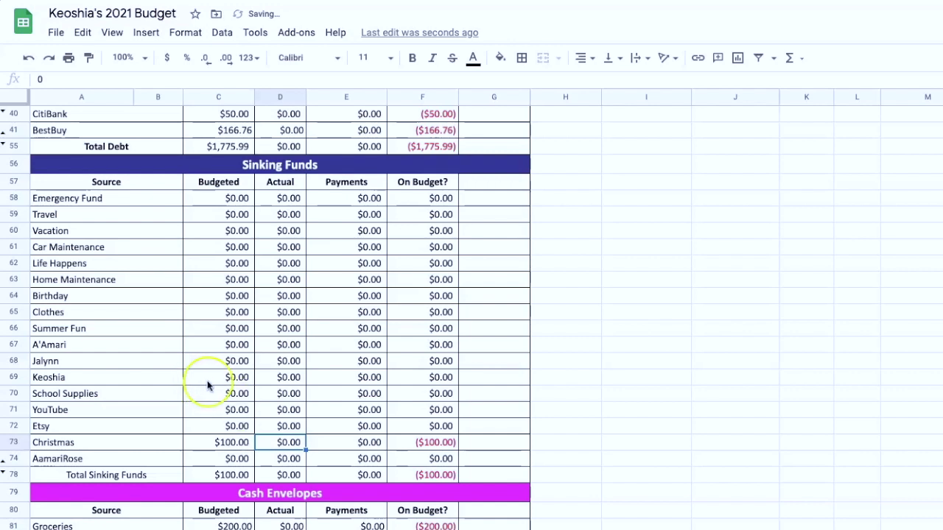
Step: Budget 50 for the sinking fund in C69 and 20 each for those in C68 and C67
left_click(230, 380)
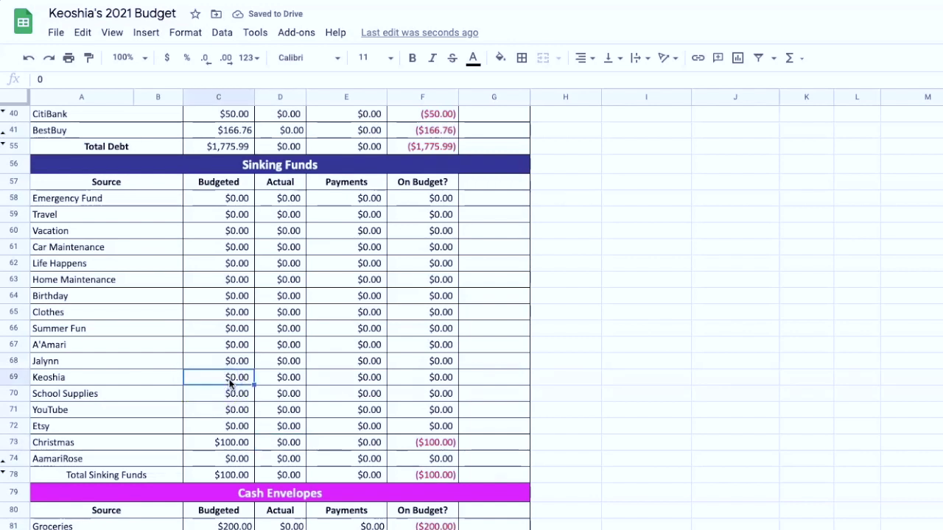
type("50")
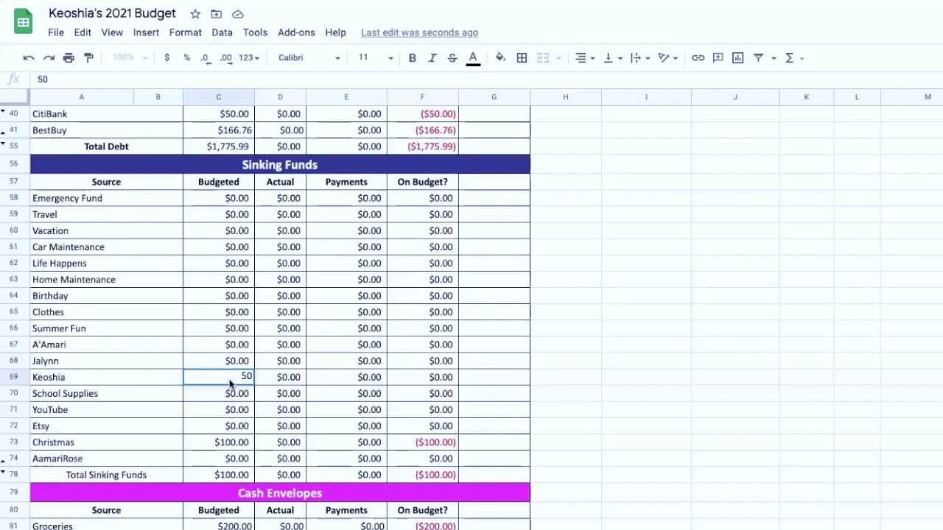
key("Up")
type("20")
key("BackSpace")
key("BackSpace")
key("Up")
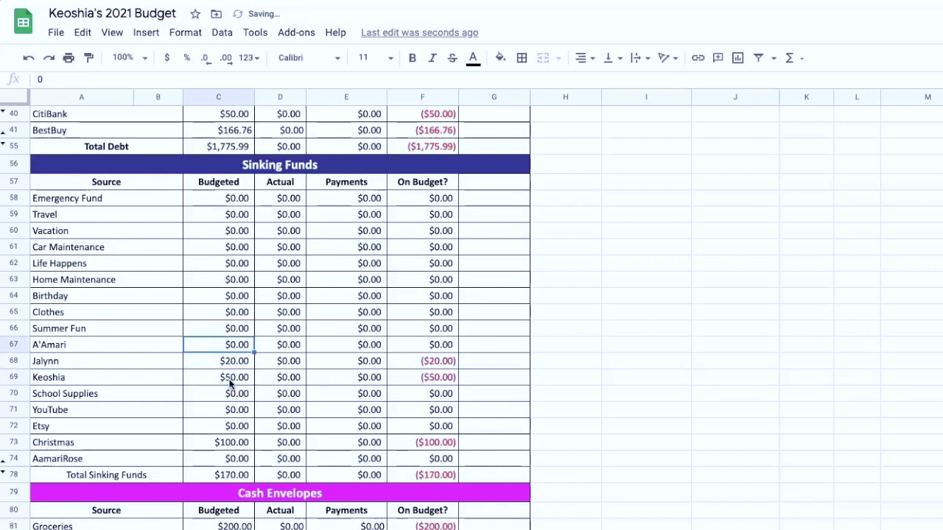
type("20")
key("Tab")
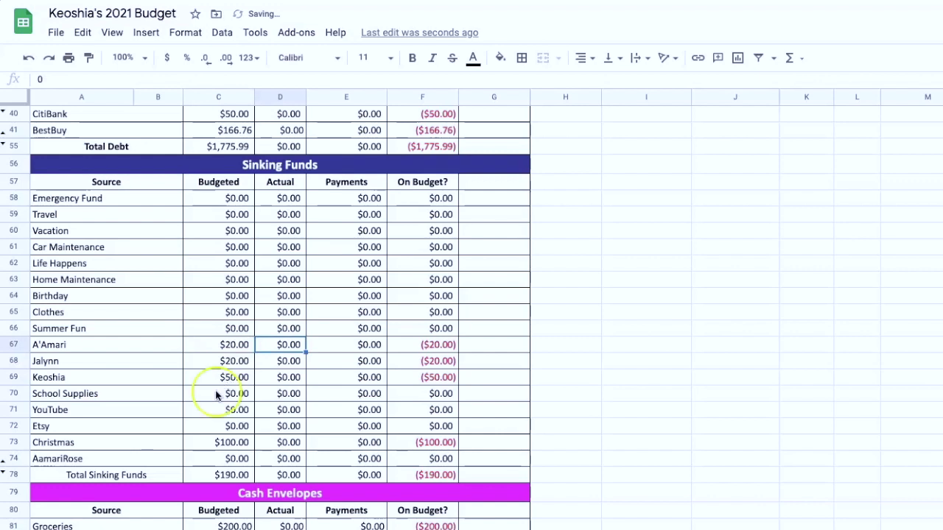
Step: Budget 140 for the Home Maintenance sinking fund
scroll(216, 394, "down", 3)
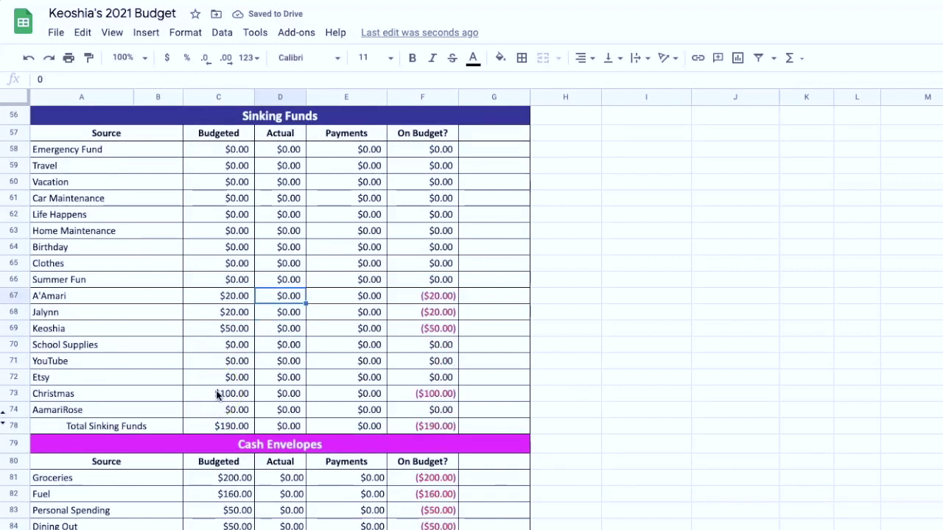
scroll(215, 390, "up", 1)
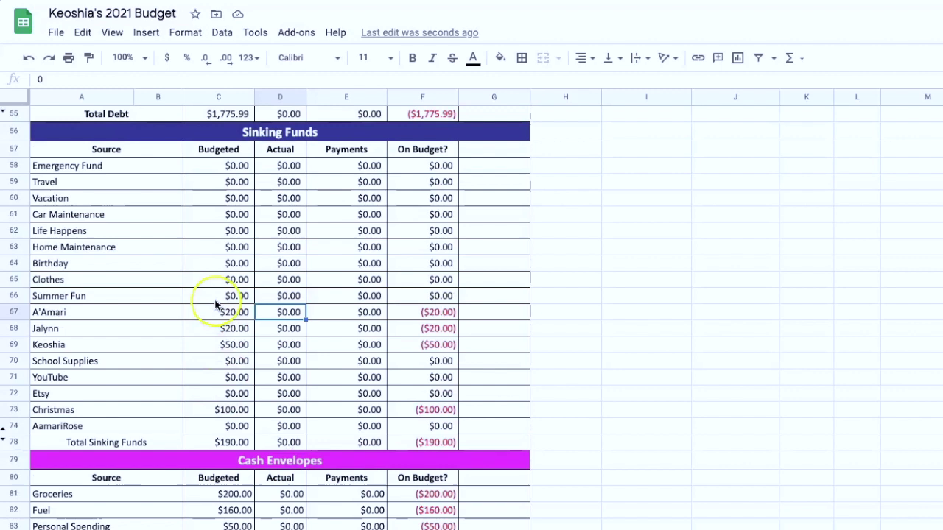
left_click(231, 252)
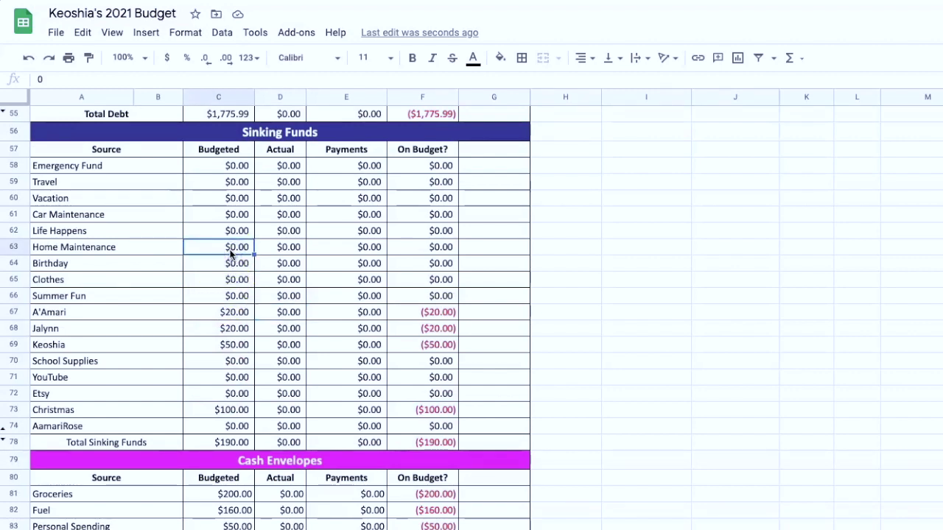
type("140")
key("Tab")
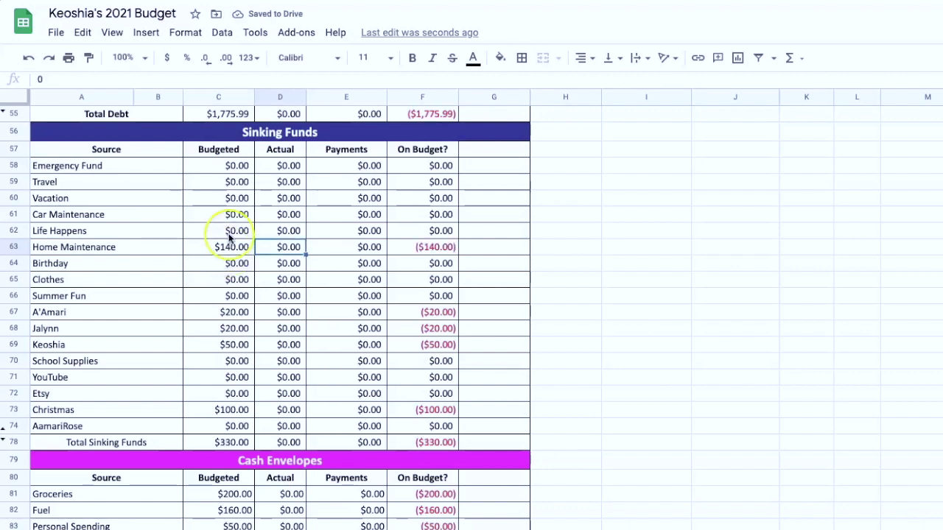
Step: Budget 100 for the Car Maintenance sinking fund
left_click(231, 215)
type("100")
key("Tab")
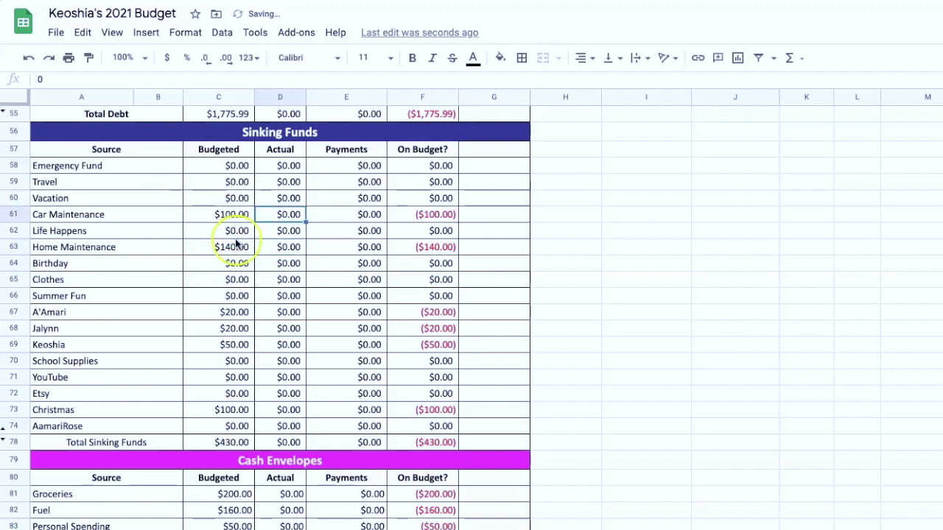
Step: Check the remaining balance, and budget 50 each for the Summer Fun and Birthday sinking funds
scroll(235, 278, "down", 8)
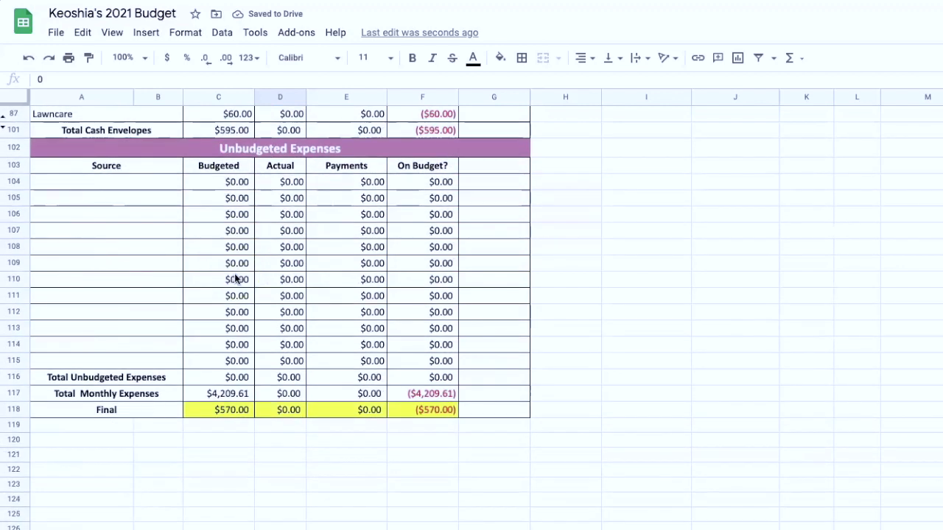
scroll(236, 279, "up", 5)
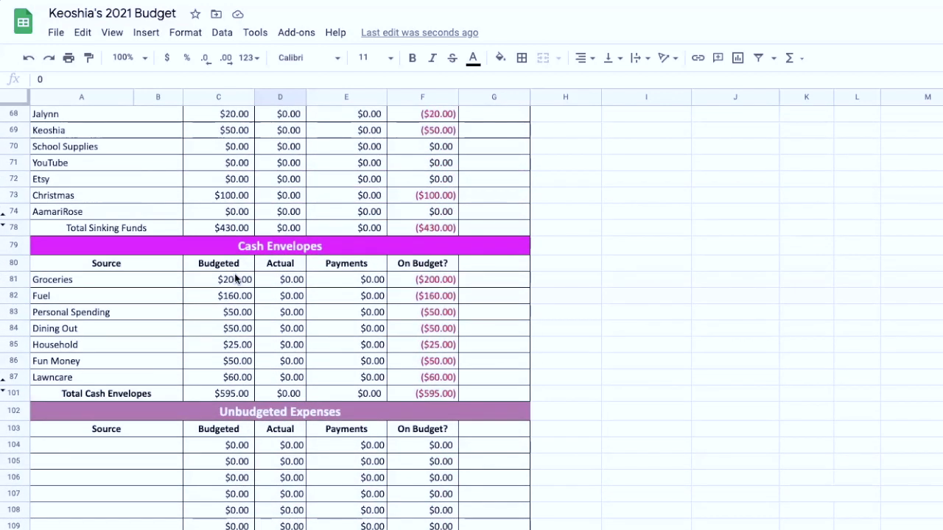
scroll(236, 278, "up", 2)
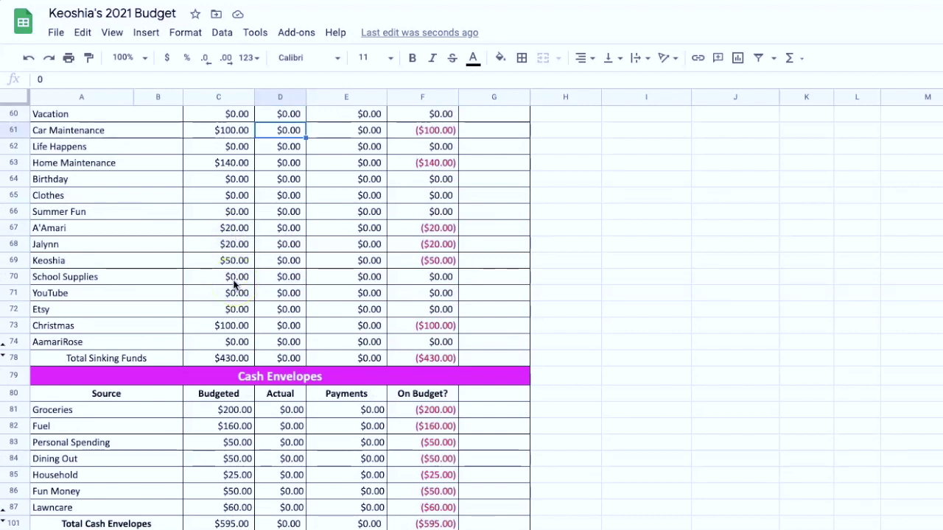
left_click(234, 282)
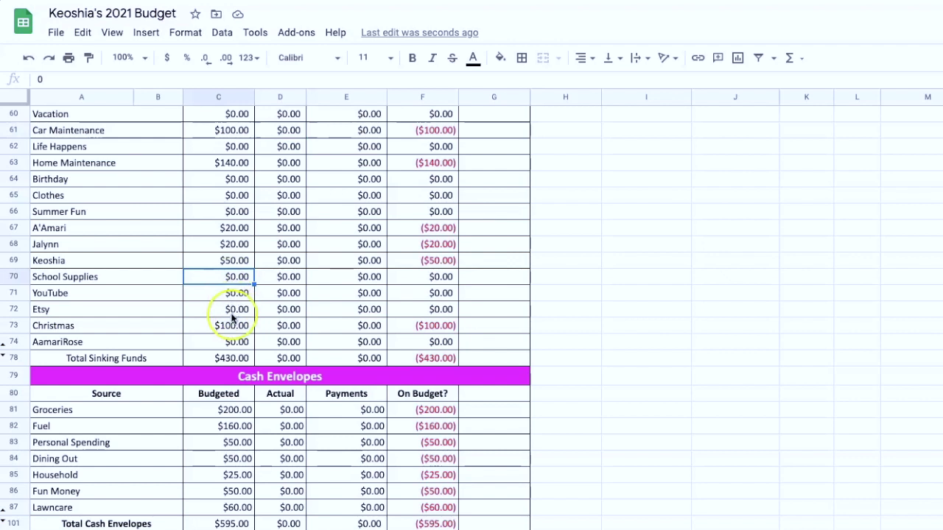
left_click(238, 212)
type("50")
left_click(236, 196)
left_click(235, 179)
type("50")
key("Tab")
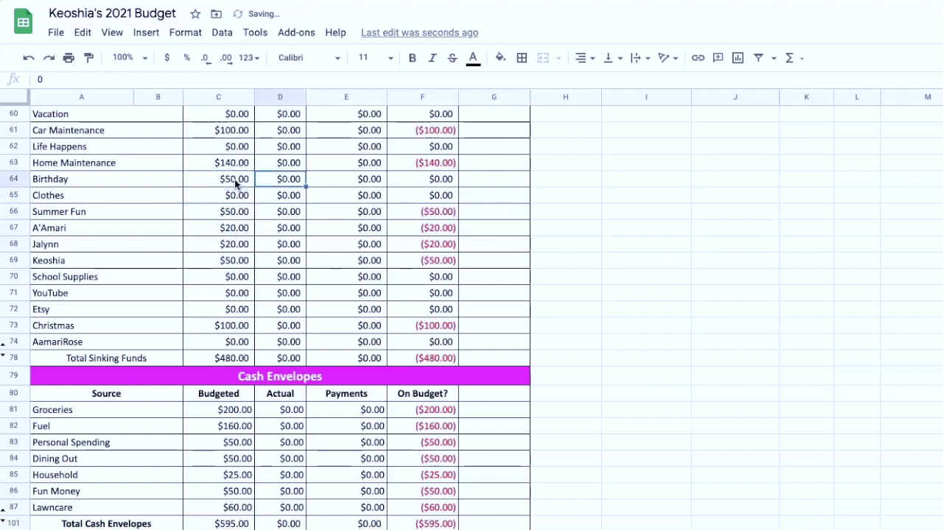
Step: Budget 50 for the Life Happens sinking fund and 20 for School Supplies
scroll(226, 190, "up", 1)
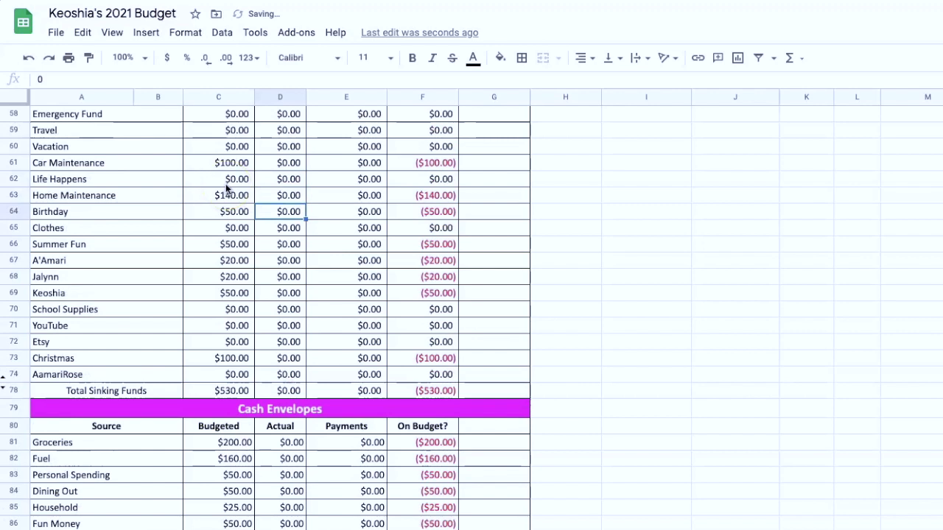
left_click(230, 182)
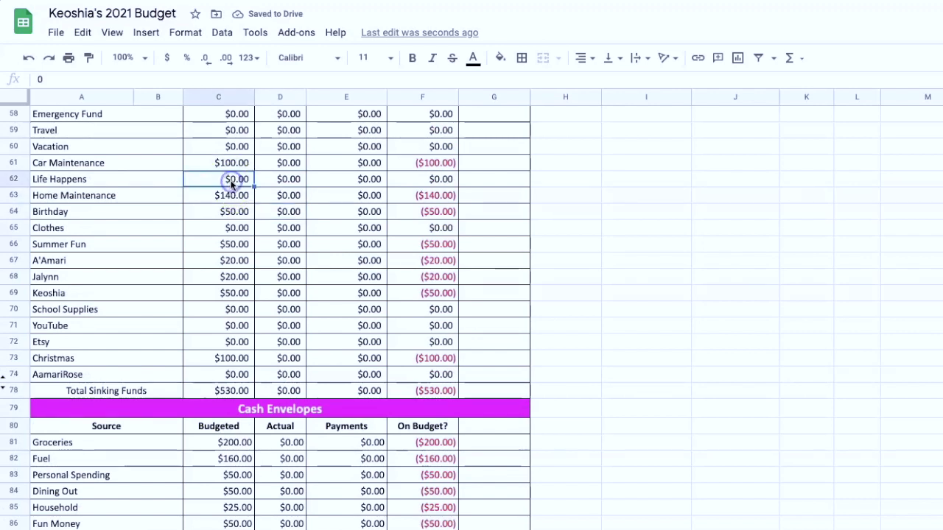
type("50")
key("Tab")
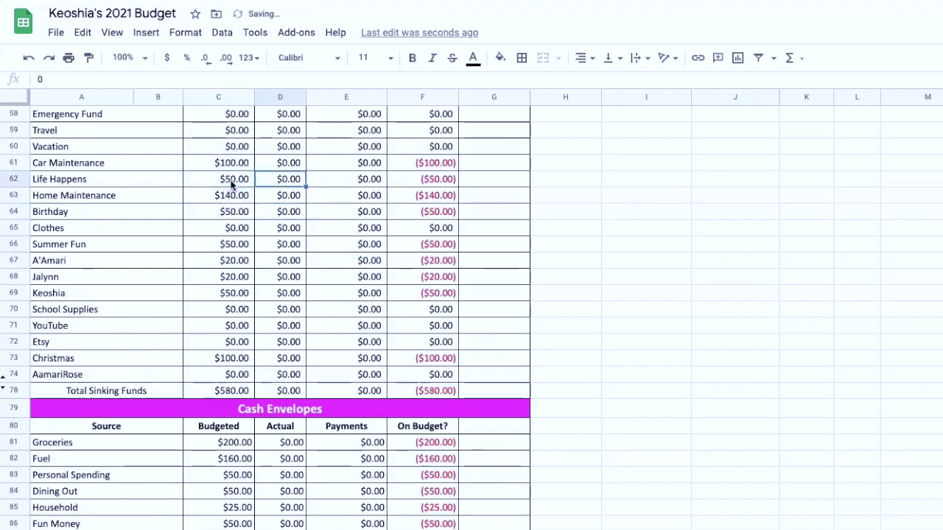
scroll(219, 214, "up", 1)
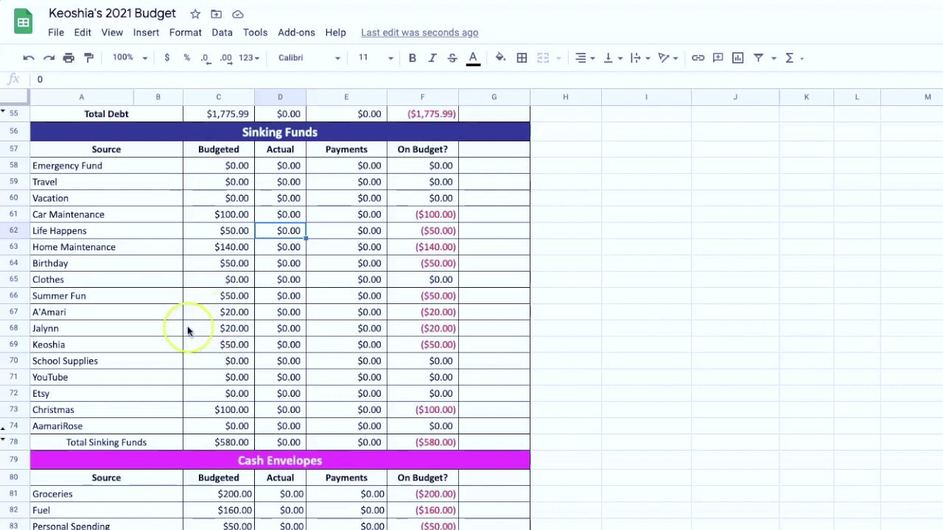
left_click(225, 364)
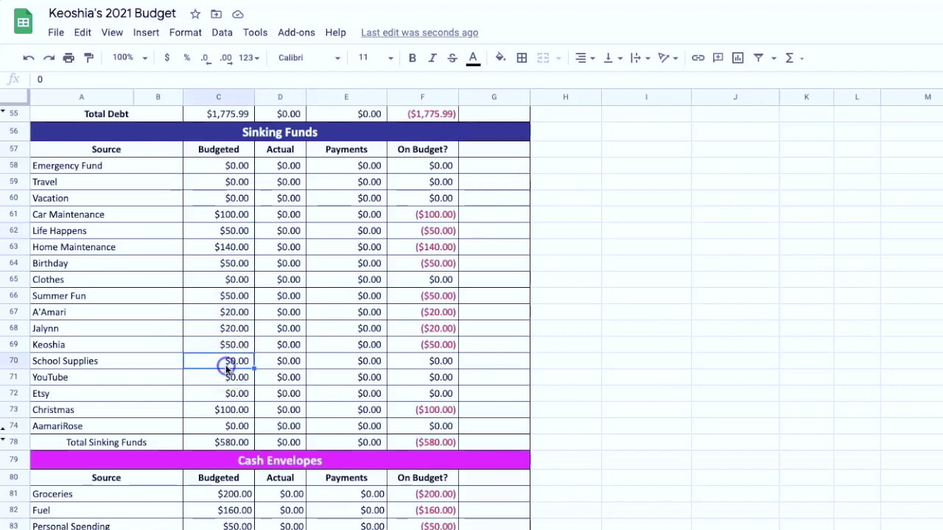
type("20")
key("Tab")
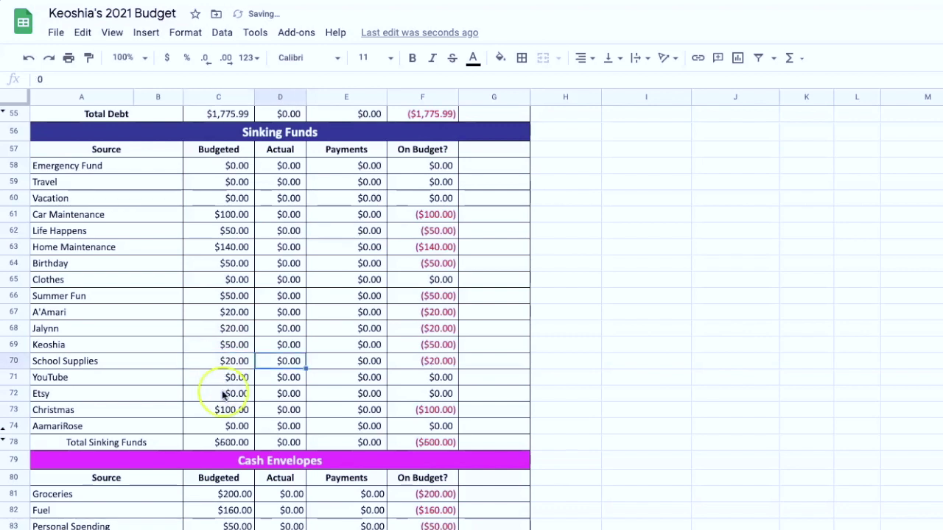
Step: Budget 200 for the Emergency Fund in the Sinking Funds section
scroll(206, 399, "down", 6)
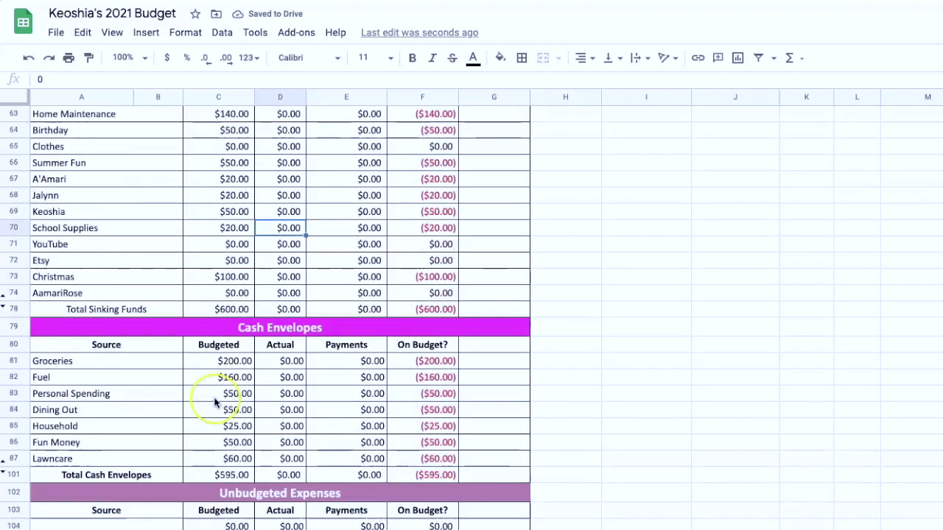
scroll(215, 402, "up", 6)
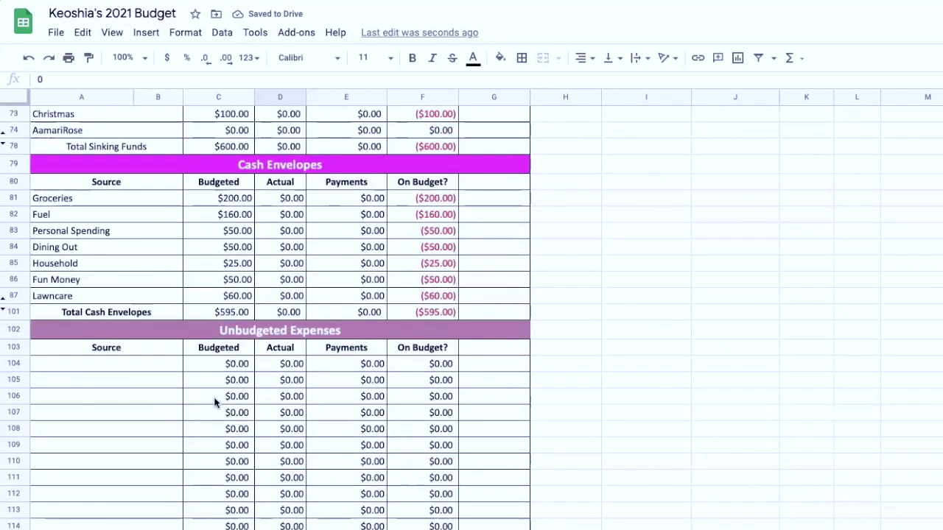
scroll(215, 402, "up", 1)
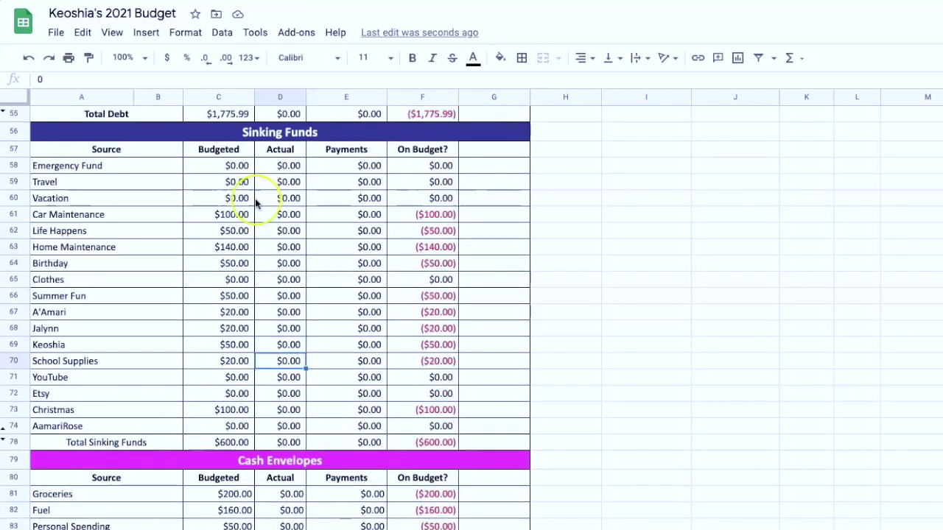
left_click(237, 165)
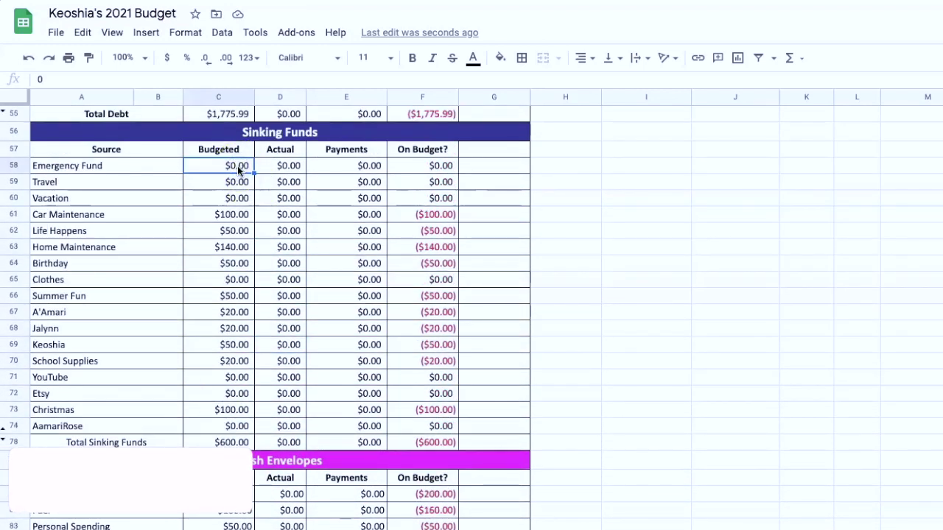
type("200")
key("Tab")
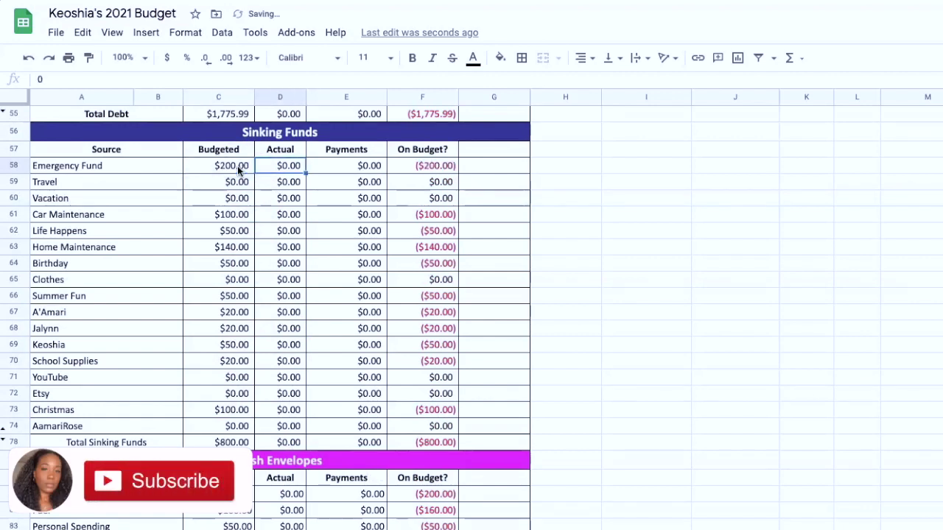
Step: Reset the Emergency Fund's budgeted amount to 0
left_click(236, 165)
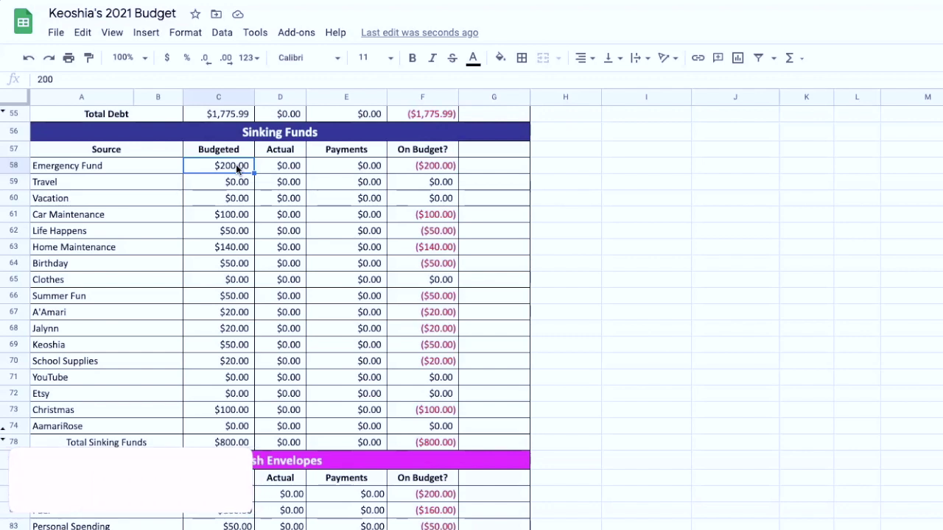
key("Delete")
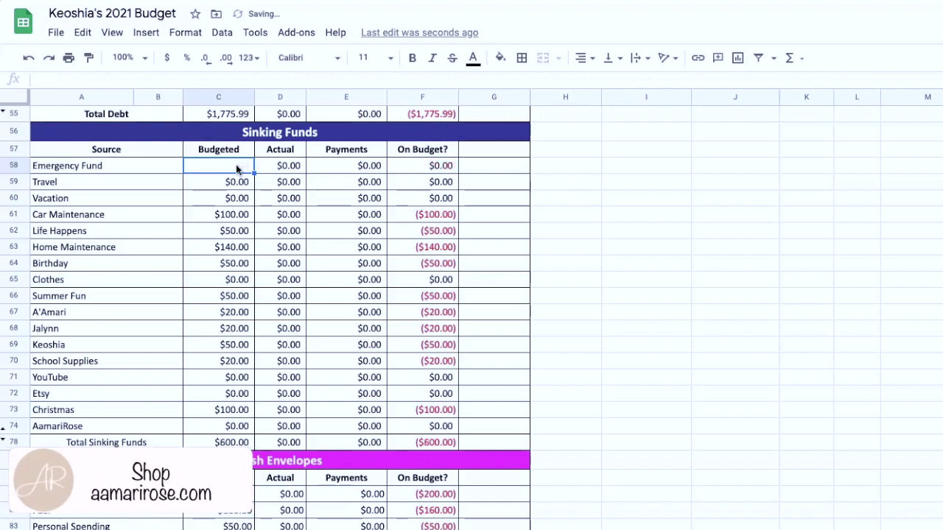
left_click(247, 186)
key("ctrl+z")
left_click(231, 166)
type("00.00")
key("Tab")
Step: Budget 200 for PayPal in the Debt section
scroll(232, 181, "up", 3)
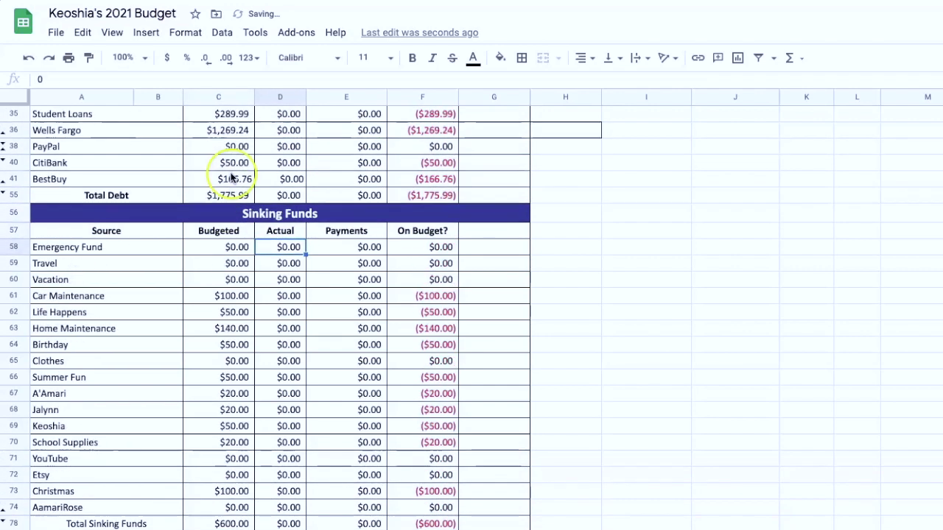
left_click(232, 203)
type("3")
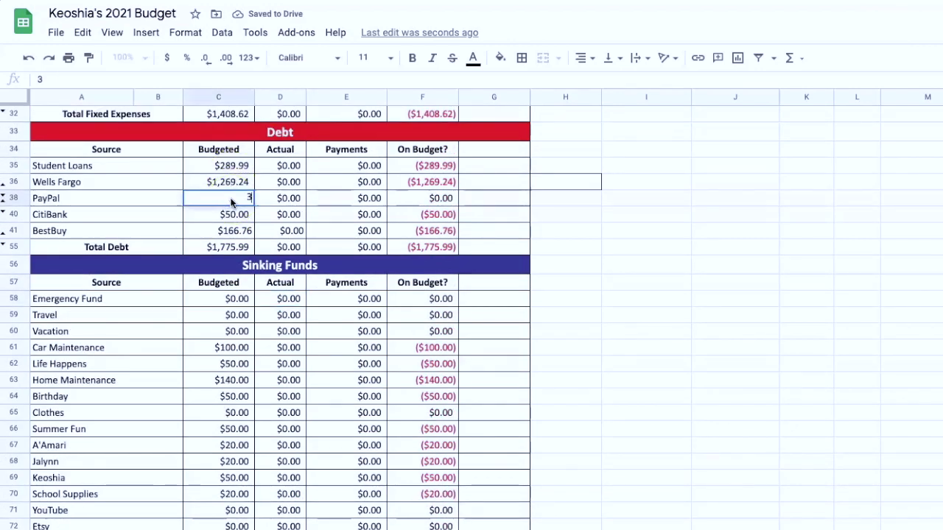
type("00")
key("Tab")
Step: Set the Emergency Fund's Carry Over amount to 6200 on the Sinking Funds sheet
scroll(231, 221, "down", 2)
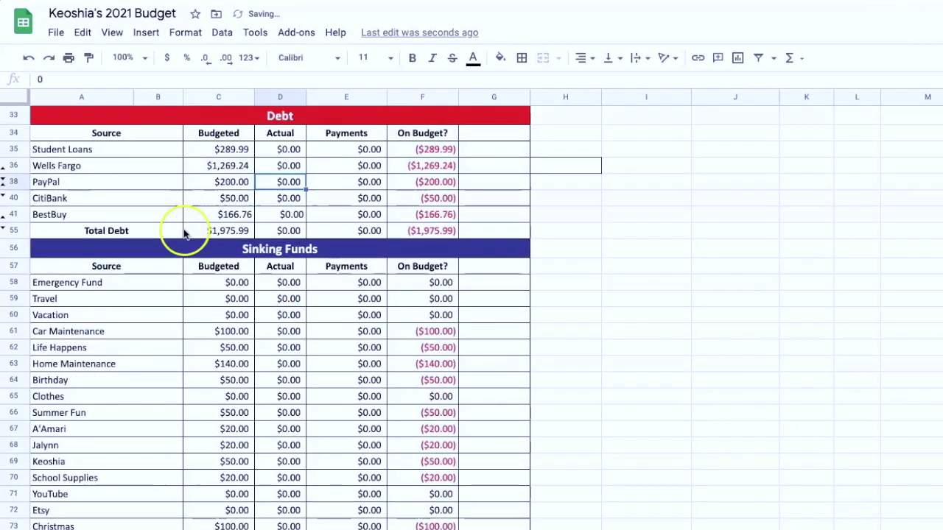
scroll(226, 243, "down", 1)
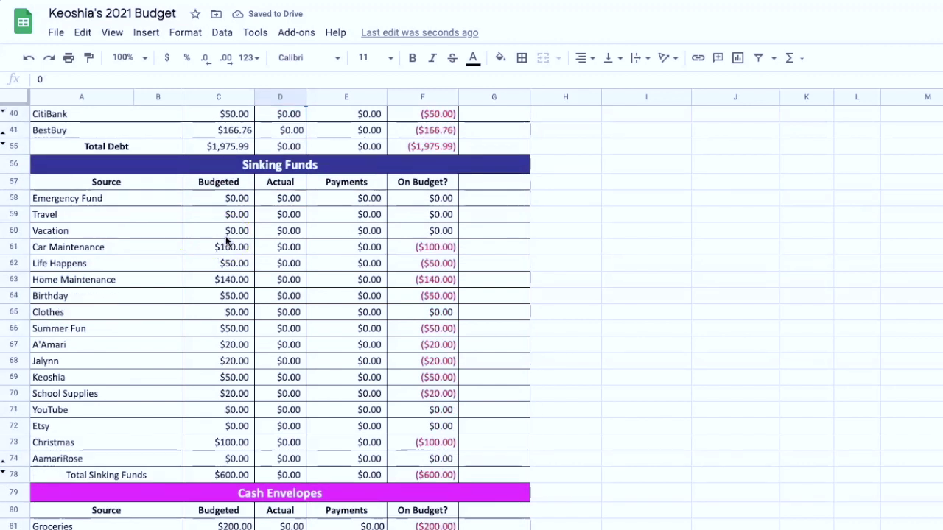
left_click(237, 214)
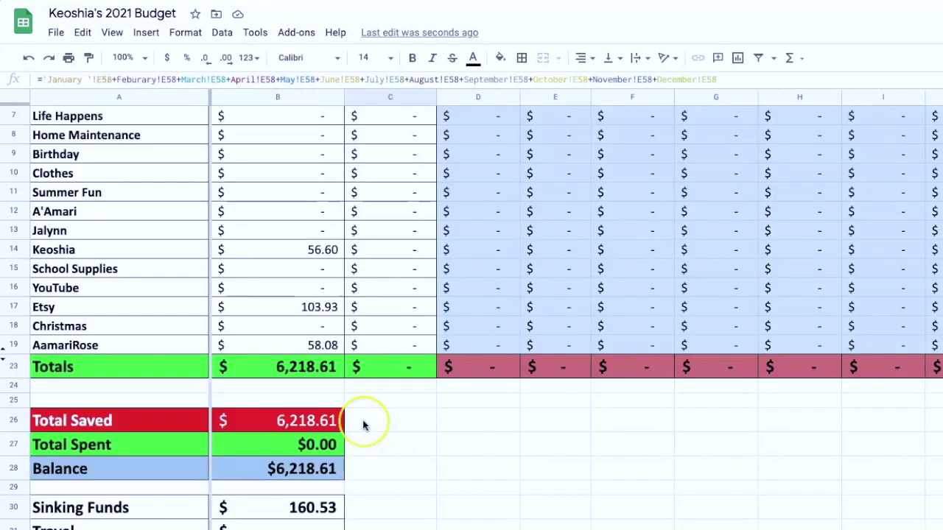
scroll(329, 394, "up", 3)
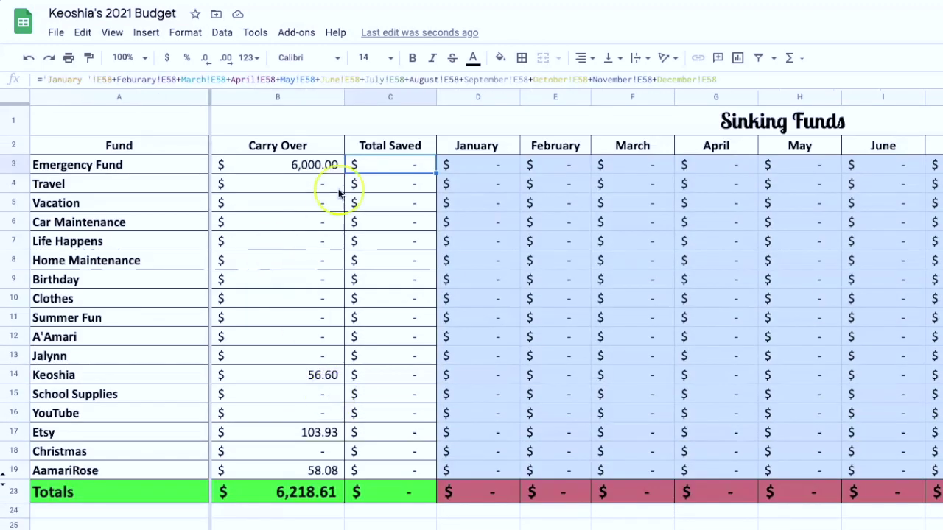
left_click(317, 164)
type("6,20")
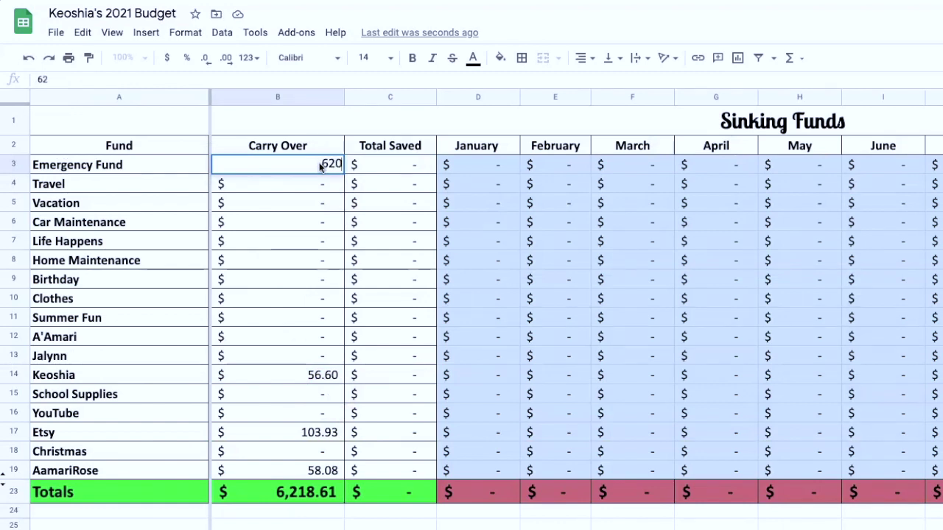
type("0")
key("Tab")
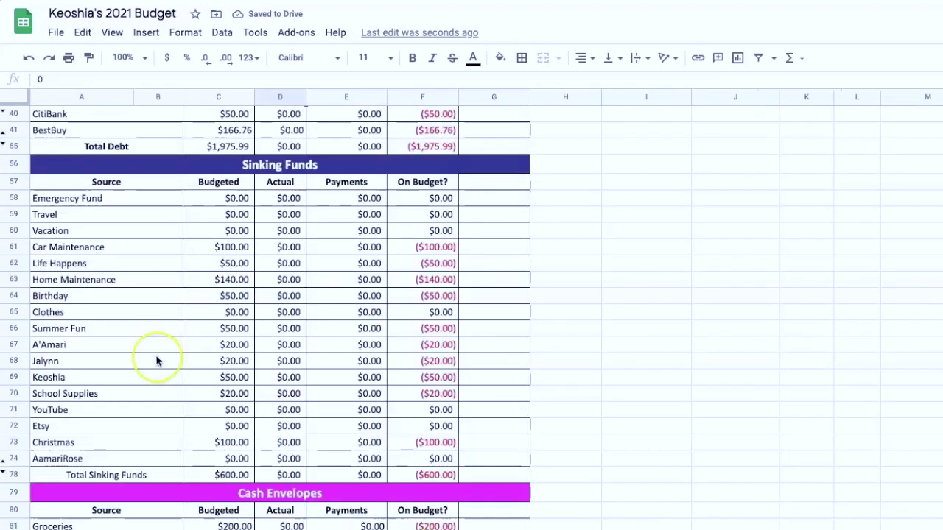
Step: Return to the January sheet and budget 100 each for the Travel and Vacation sinking funds
scroll(162, 361, "down", 15)
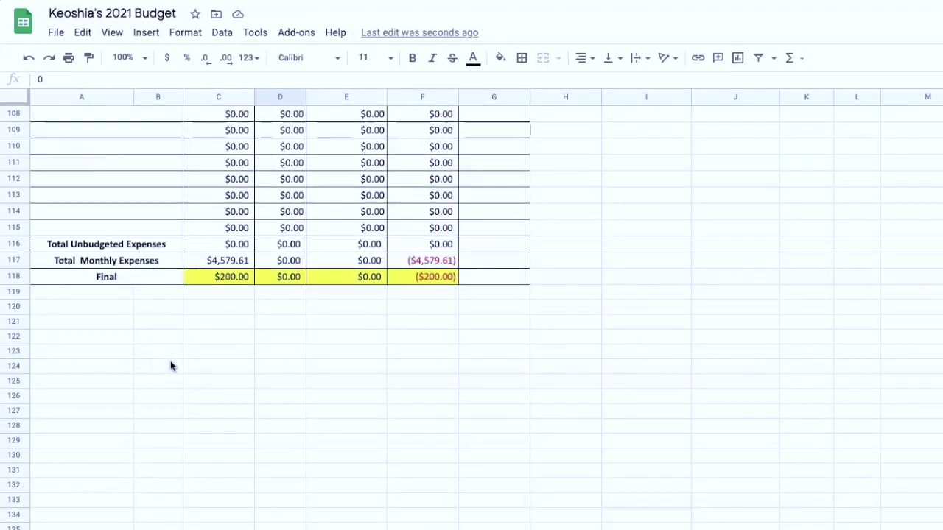
scroll(170, 366, "up", 6)
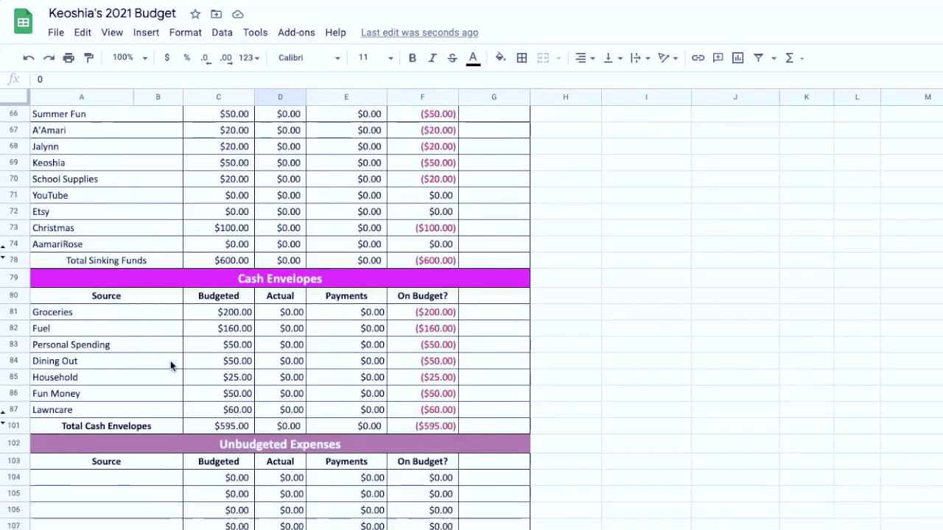
scroll(170, 366, "up", 3)
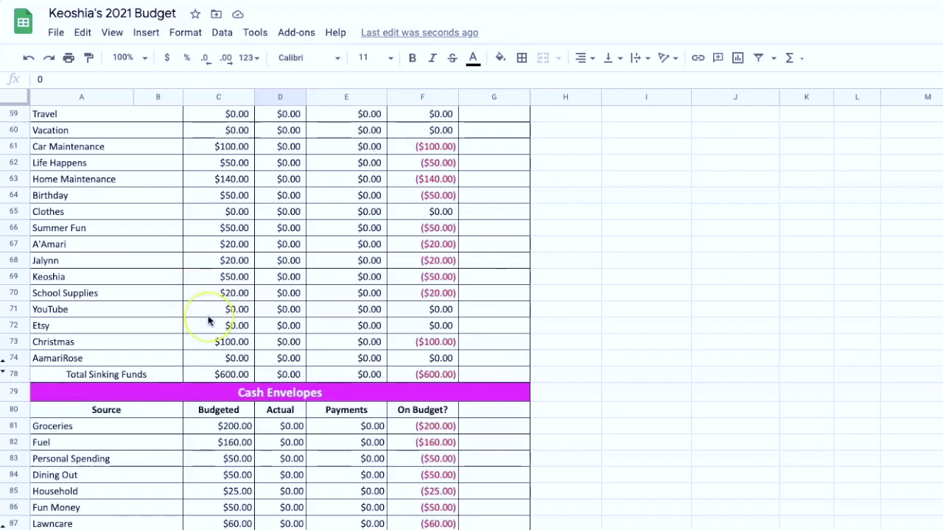
scroll(209, 321, "up", 3)
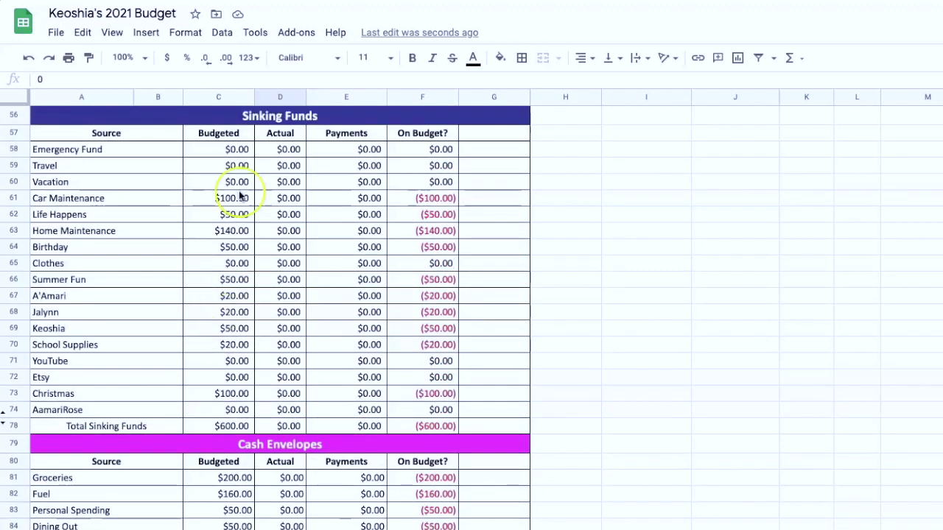
left_click(233, 168)
type("100")
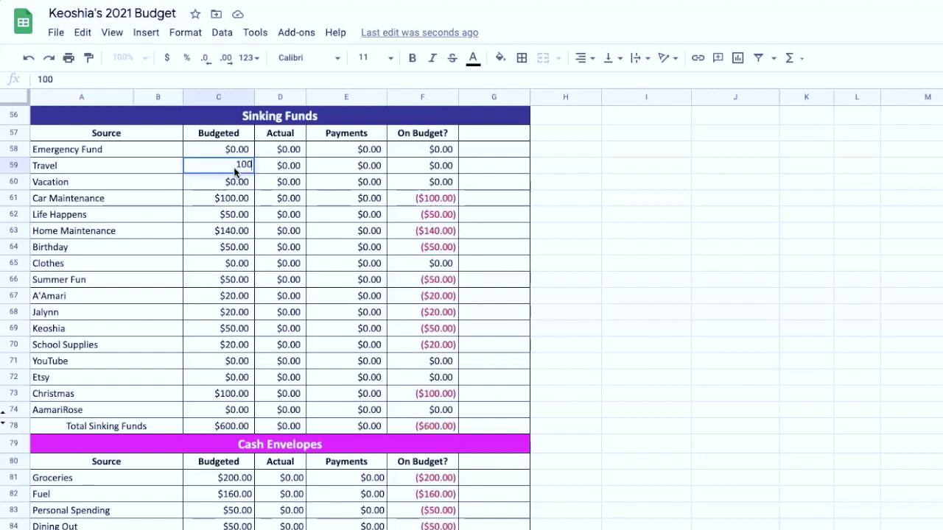
key("Return")
type("100")
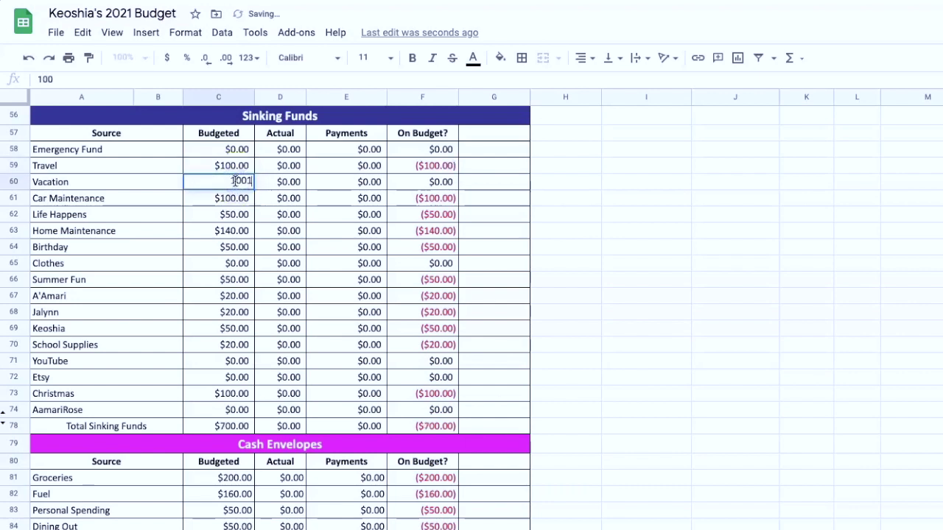
key("Tab")
Step: Review the January budget from the Income section down to the Final row
left_click(273, 230)
scroll(275, 235, "down", 6)
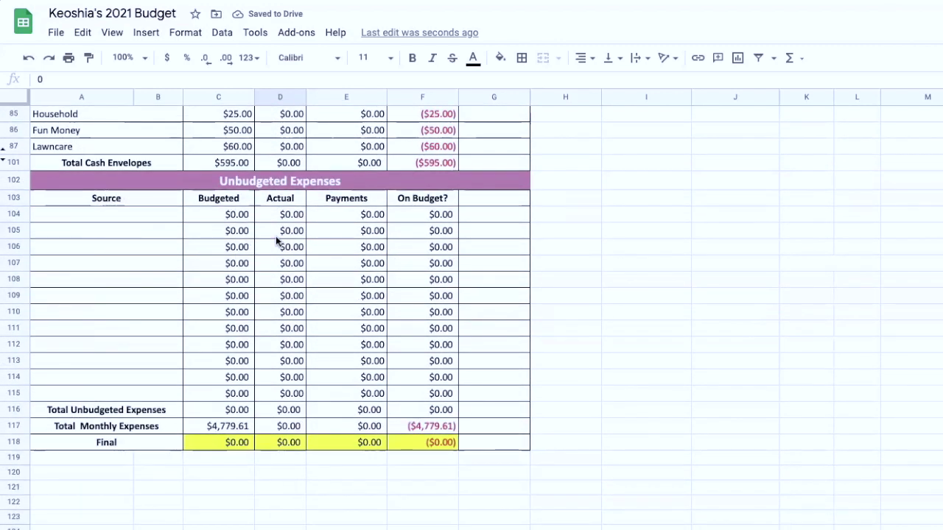
scroll(276, 236, "up", 9)
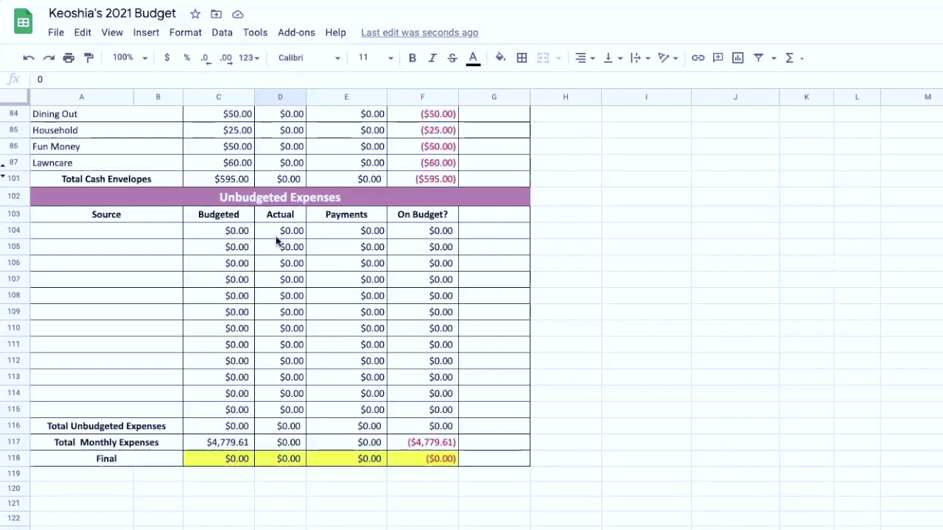
scroll(275, 236, "up", 5)
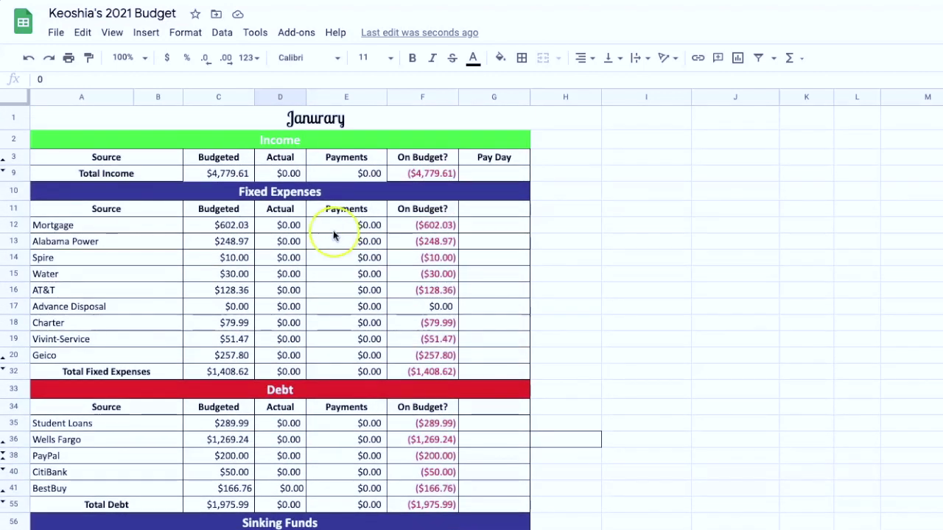
scroll(329, 235, "down", 5)
scroll(328, 236, "down", 10)
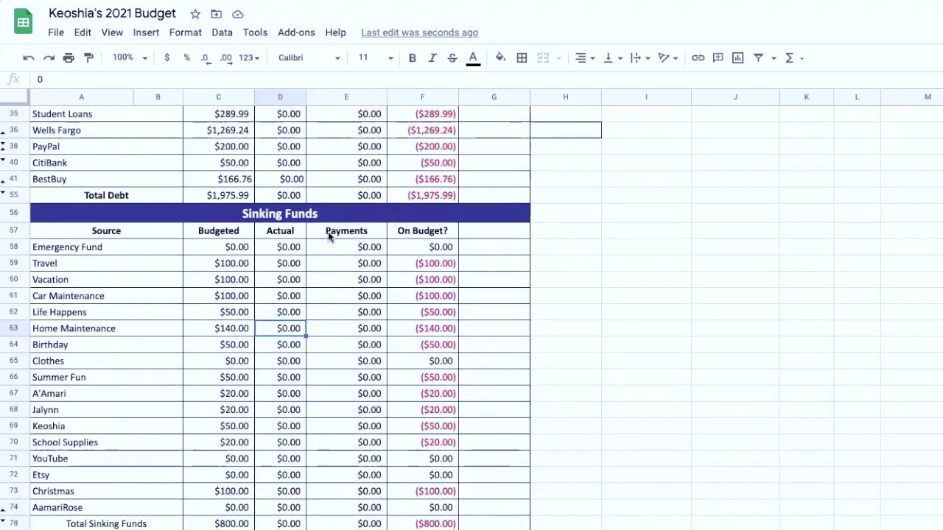
scroll(328, 232, "down", 4)
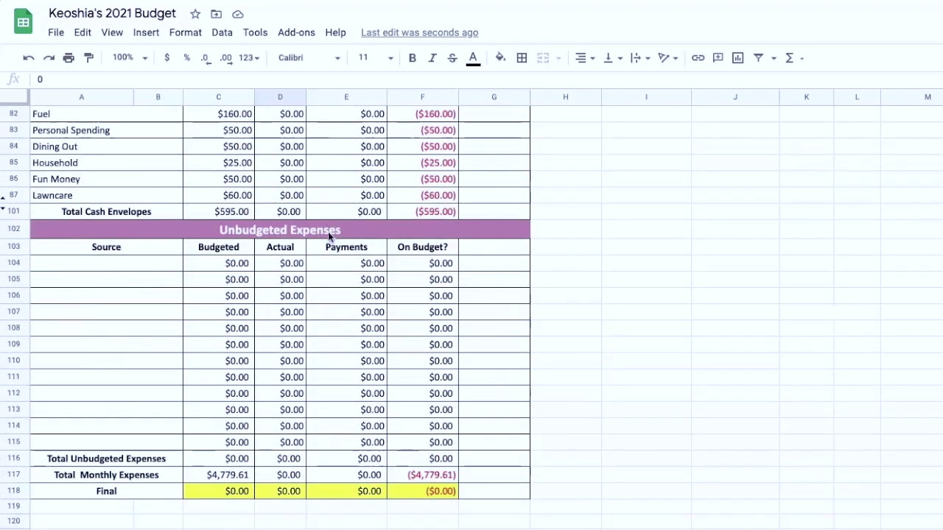